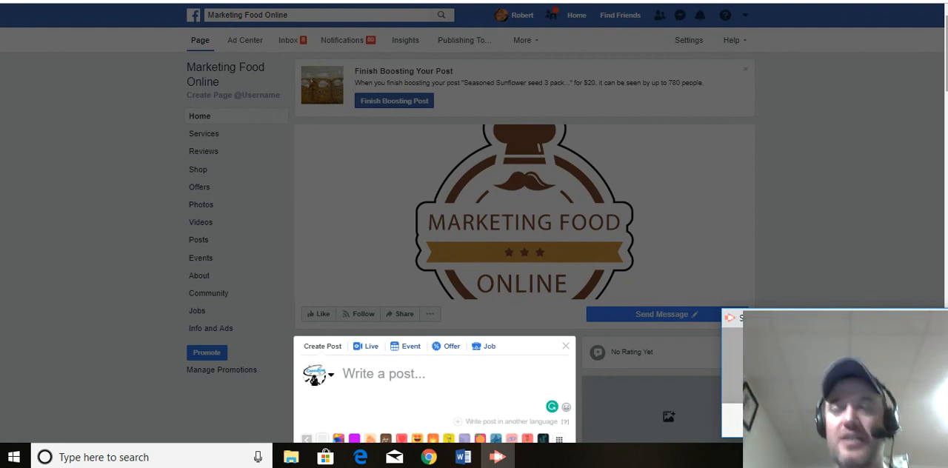
{"action": "scroll", "coordinate": [502, 429], "scroll_direction": "down", "scroll_amount": 3}
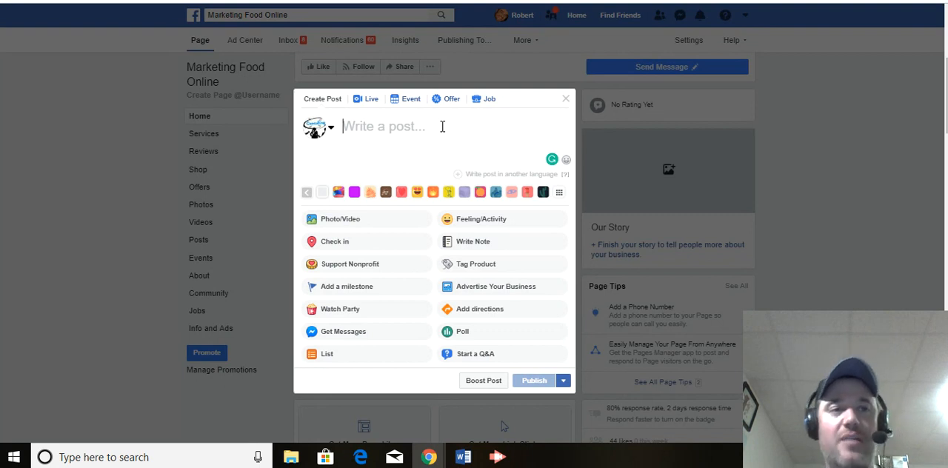
{"action": "left_click", "coordinate": [495, 463]}
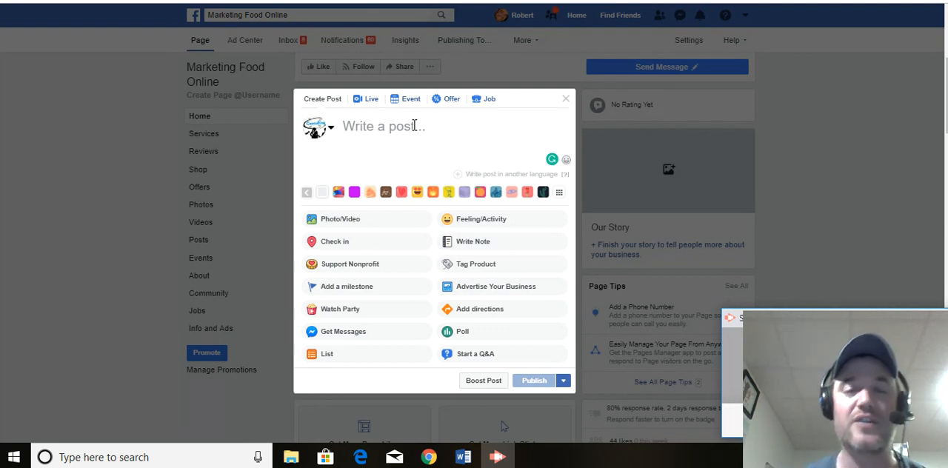
{"action": "left_click", "coordinate": [387, 126]}
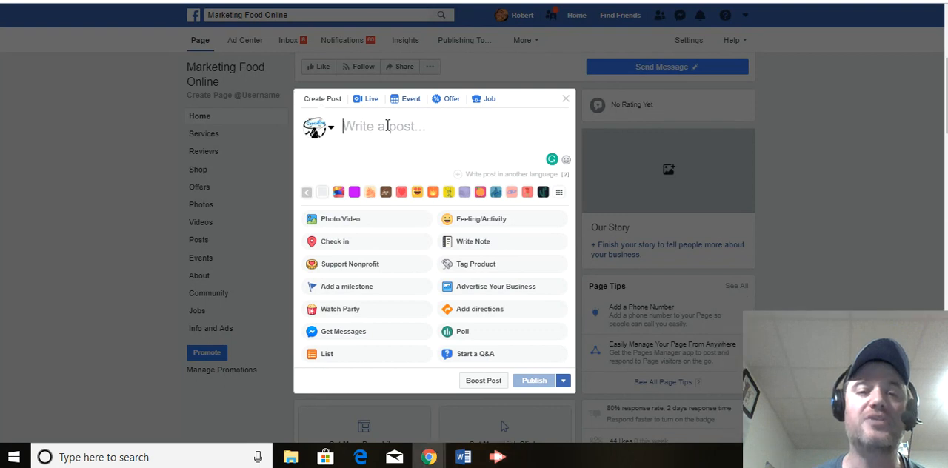
{"action": "right_click", "coordinate": [388, 126]}
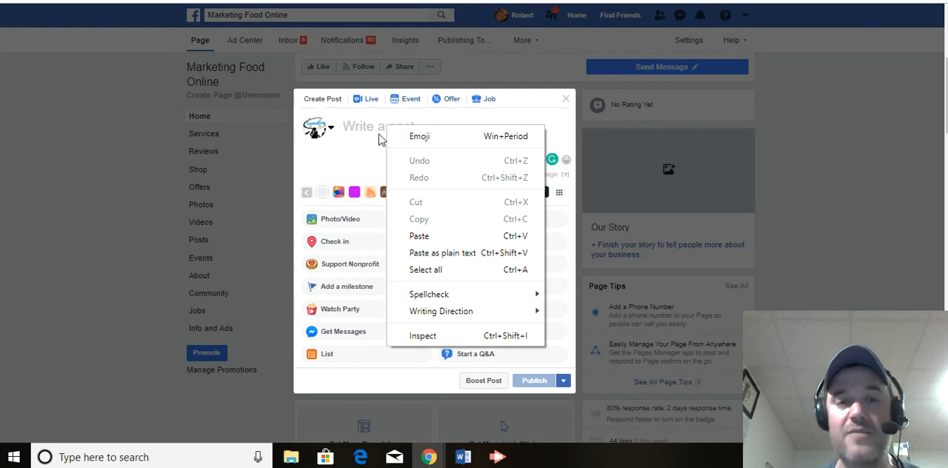
{"action": "left_click", "coordinate": [438, 237]}
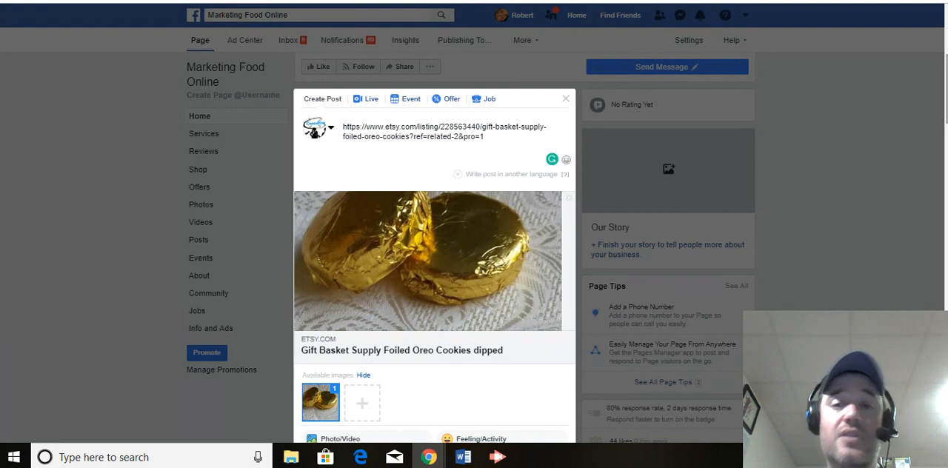
Step: Add the description "Gold foled Chocolate covered cookies. Great for Wedding favors, parties, corporate events." on a new line below the listing link
{"action": "scroll", "coordinate": [435, 259], "scroll_direction": "down", "scroll_amount": 2}
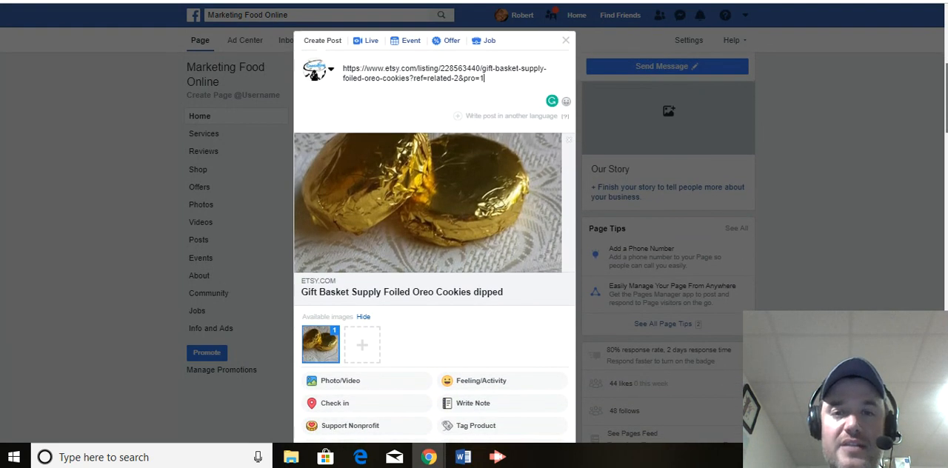
{"action": "scroll", "coordinate": [557, 143], "scroll_direction": "up", "scroll_amount": 2}
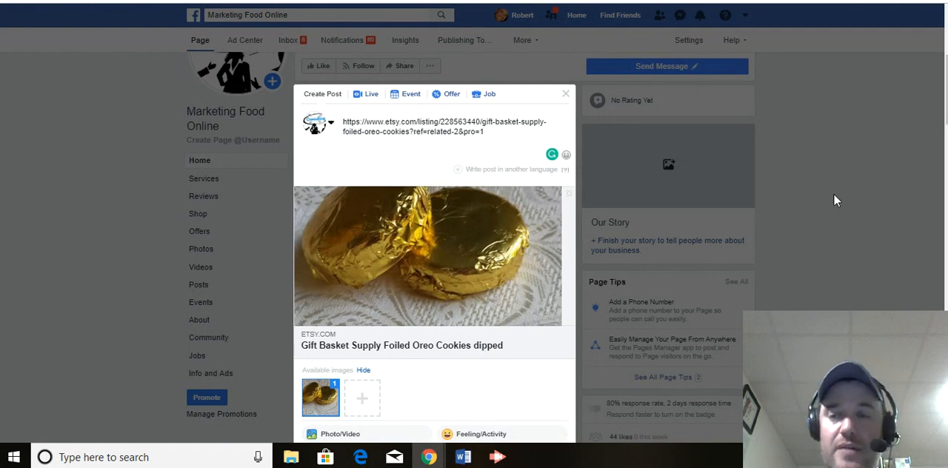
{"action": "scroll", "coordinate": [365, 312], "scroll_direction": "down", "scroll_amount": 1}
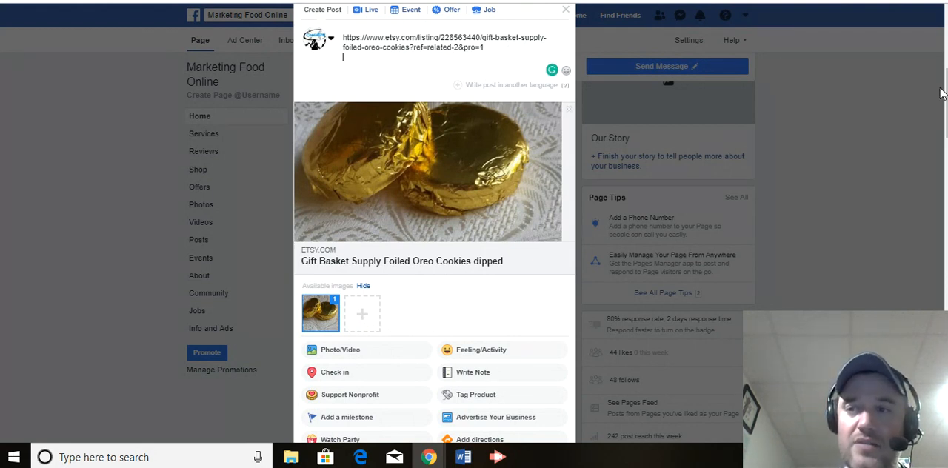
{"action": "scroll", "coordinate": [941, 93], "scroll_direction": "up", "scroll_amount": 1}
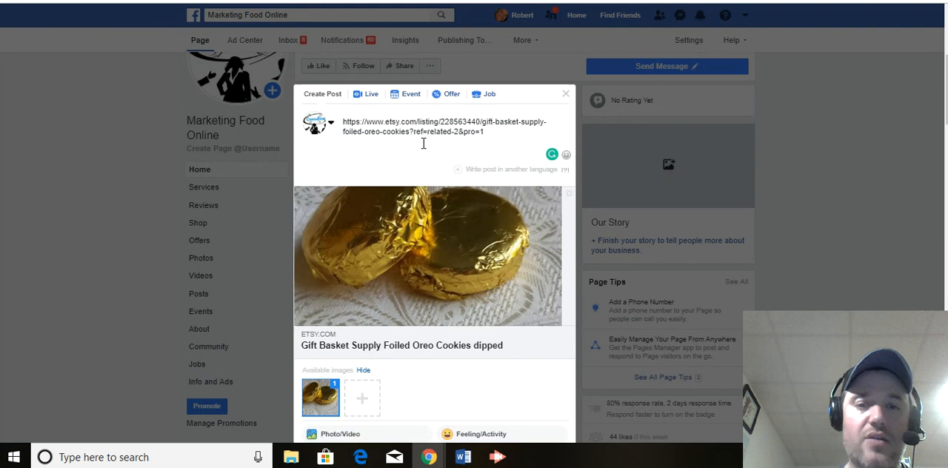
{"action": "type", "text": "Gold "}
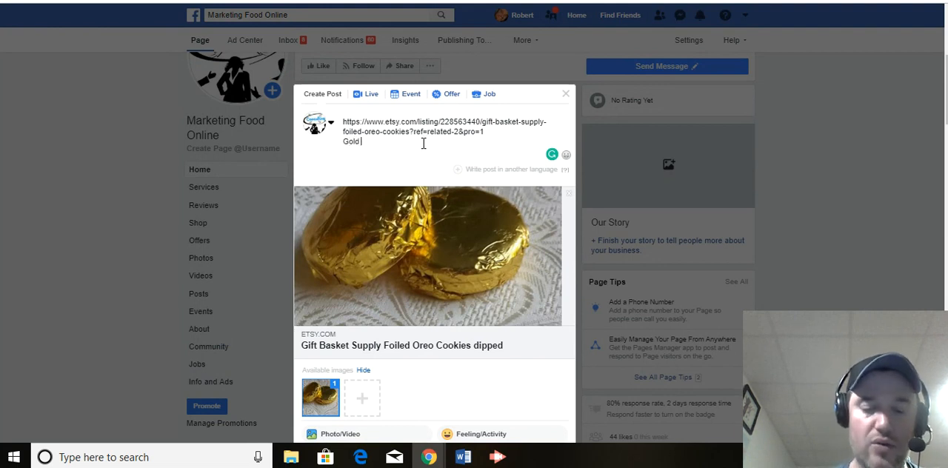
{"action": "type", "text": "foled Chocola"}
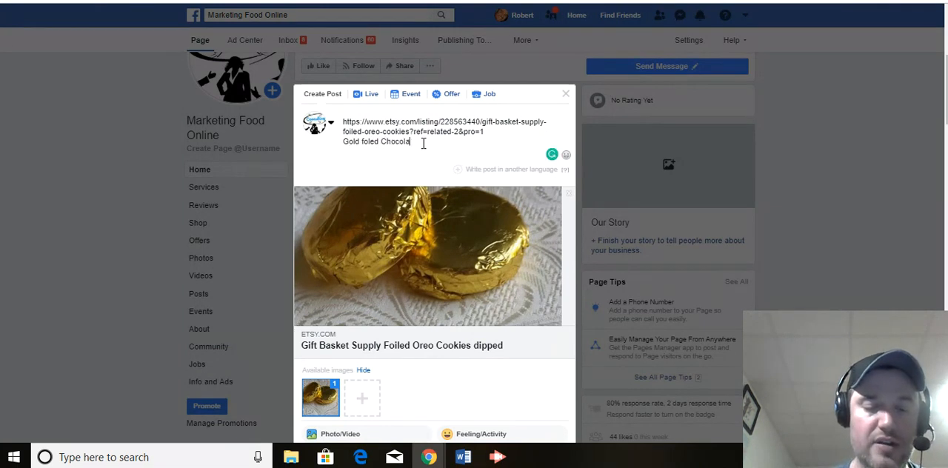
{"action": "type", "text": "te covere"}
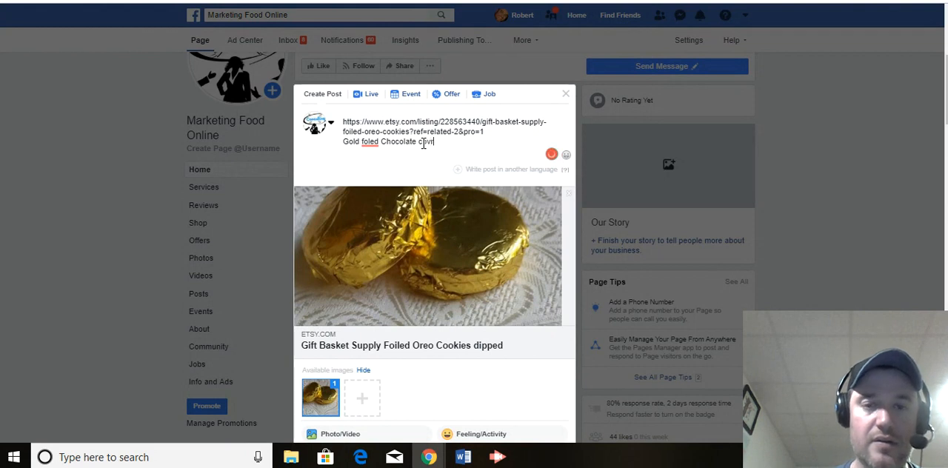
{"action": "type", "text": "d cookies. "}
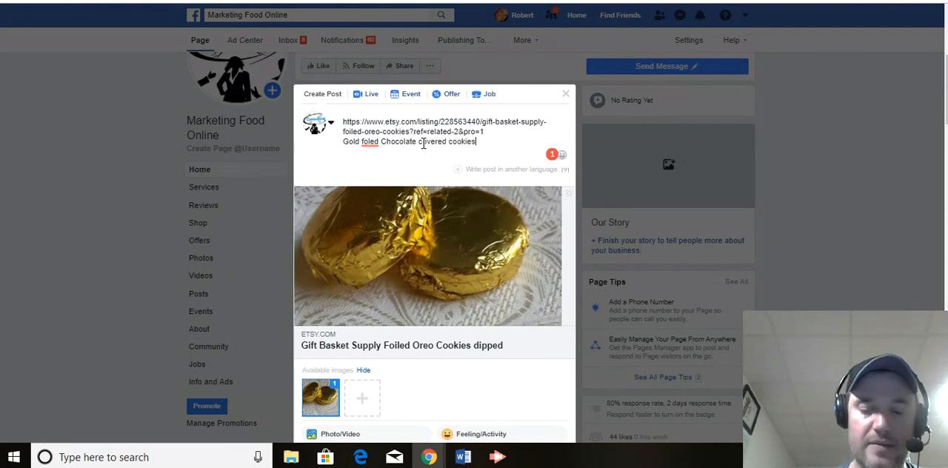
{"action": "type", "text": "Great for "}
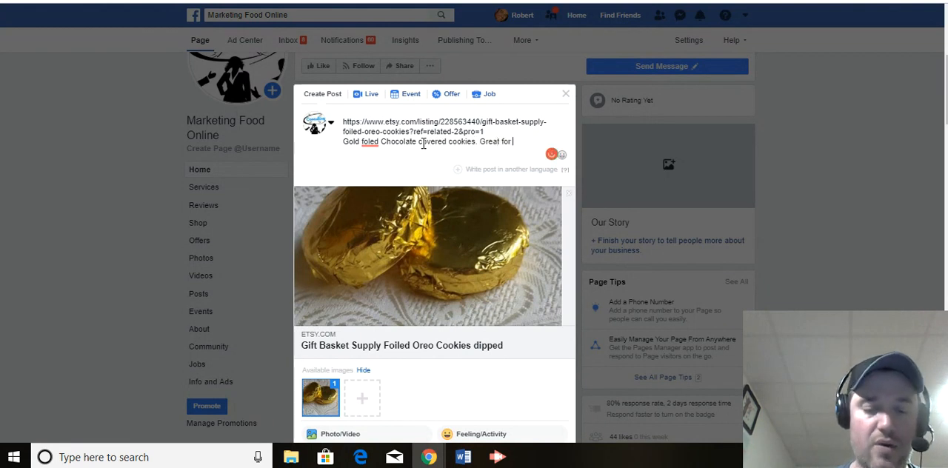
{"action": "type", "text": "Wedding "}
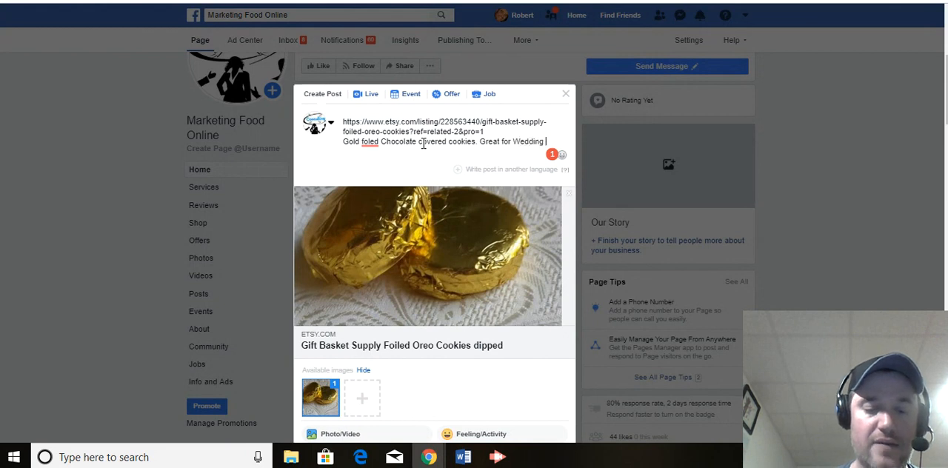
{"action": "type", "text": "favors, pa"}
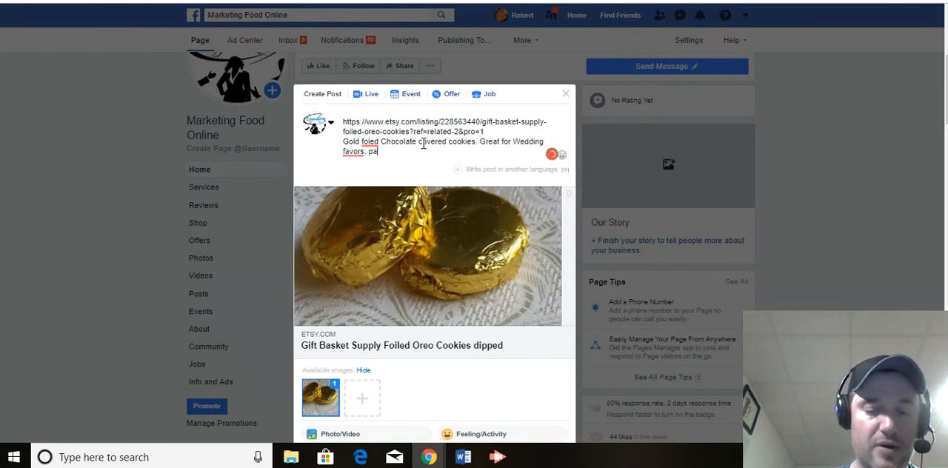
{"action": "type", "text": "rties"}
{"action": "type", "text": ", "}
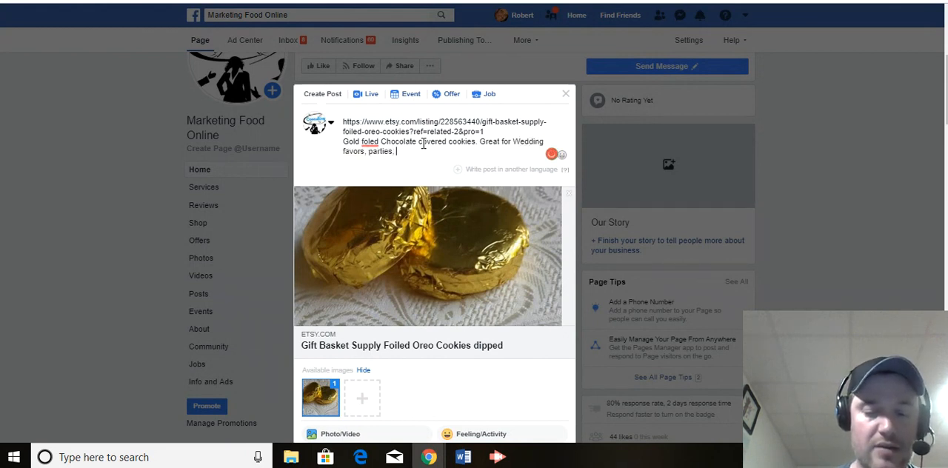
{"action": "type", "text": "corporate ev"}
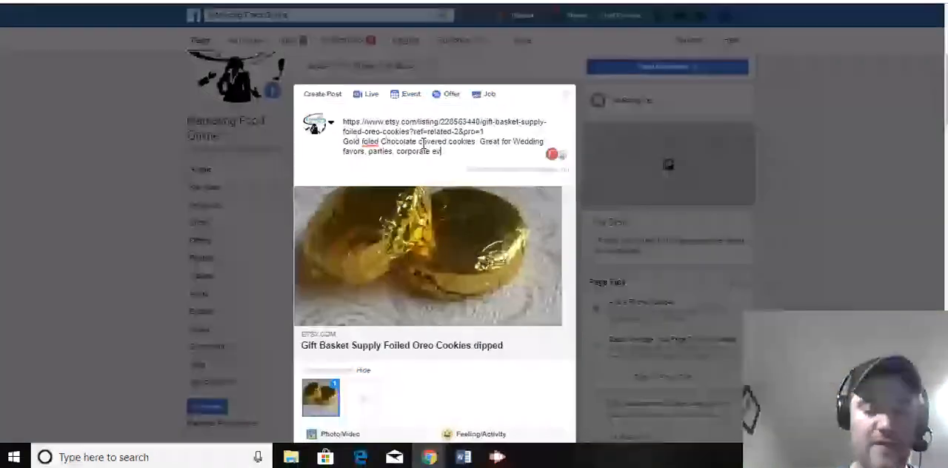
{"action": "type", "text": "ents."}
Step: Correct the misspelled word "foled" in the post text to the suggested spelling "foiled"
{"action": "mouse_move", "coordinate": [374, 141]}
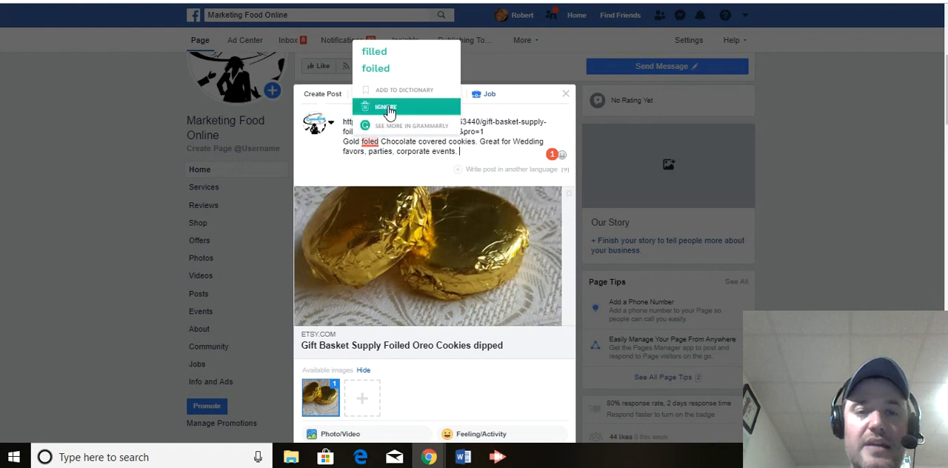
{"action": "left_click", "coordinate": [392, 67]}
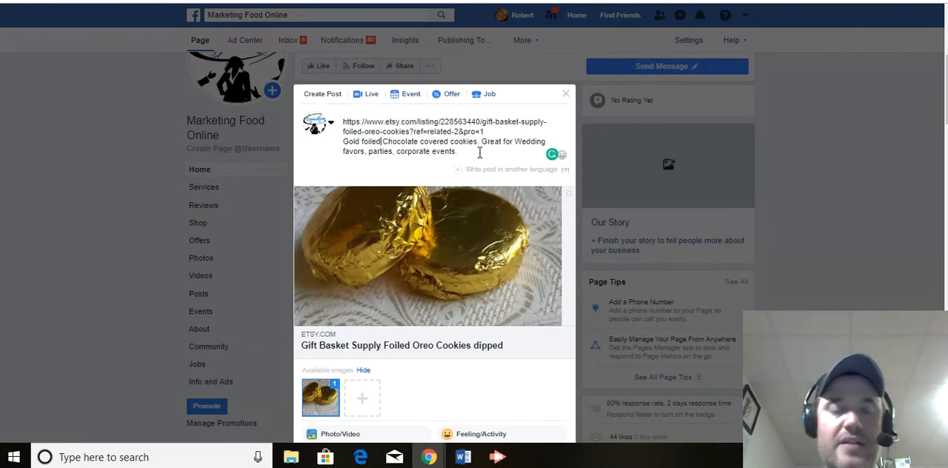
{"action": "left_click", "coordinate": [471, 154]}
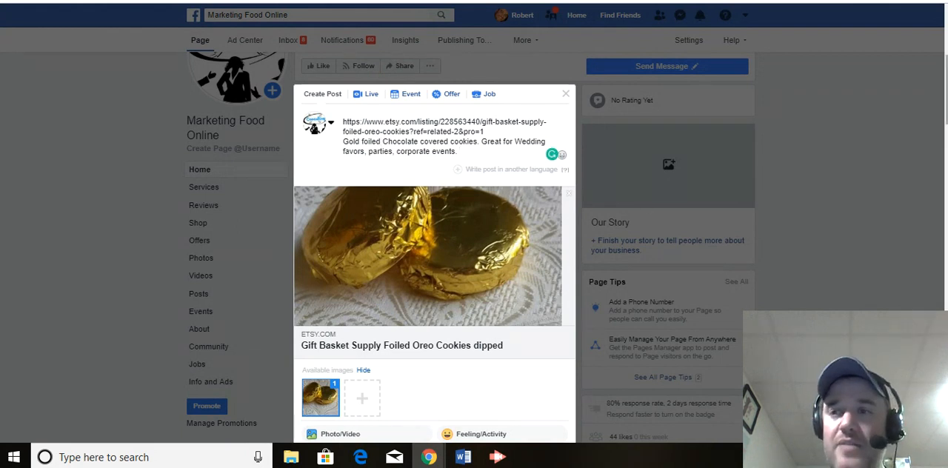
Step: Publish the foiled cookie post with its Etsy link preview to the page
{"action": "scroll", "coordinate": [944, 89], "scroll_direction": "down", "scroll_amount": 1}
{"action": "scroll", "coordinate": [605, 376], "scroll_direction": "down", "scroll_amount": 3}
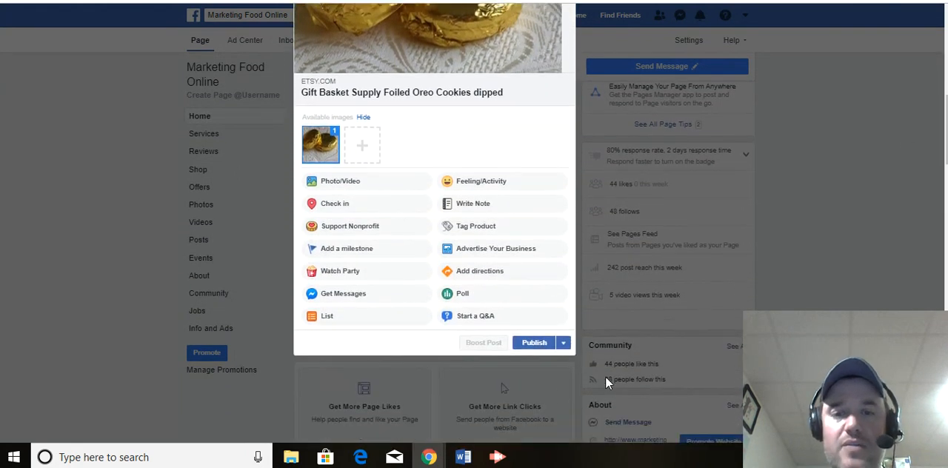
{"action": "left_click", "coordinate": [534, 346]}
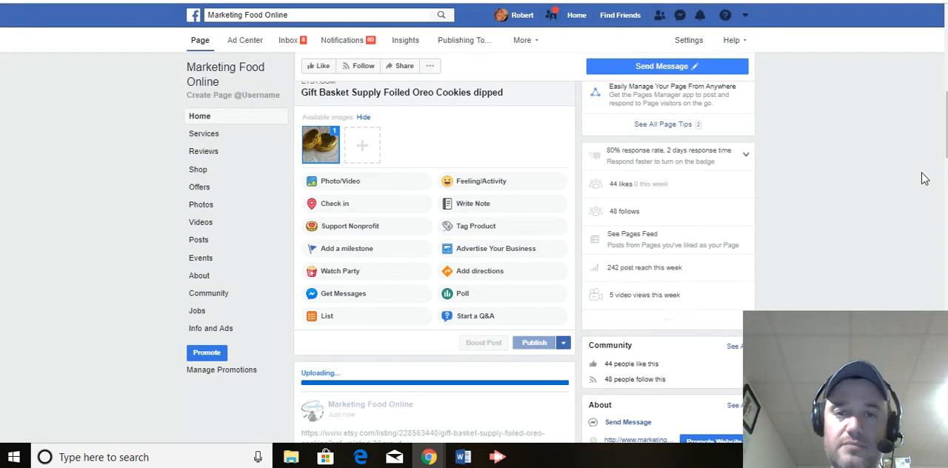
Step: Find the newly published foiled cookie post on the page and open its Boost Post settings
{"action": "scroll", "coordinate": [535, 343], "scroll_direction": "up", "scroll_amount": 3}
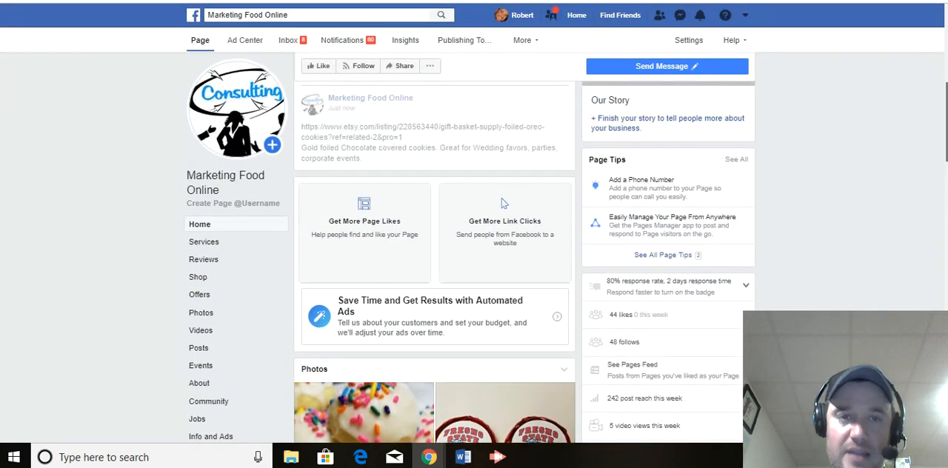
{"action": "scroll", "coordinate": [502, 251], "scroll_direction": "up", "scroll_amount": 3}
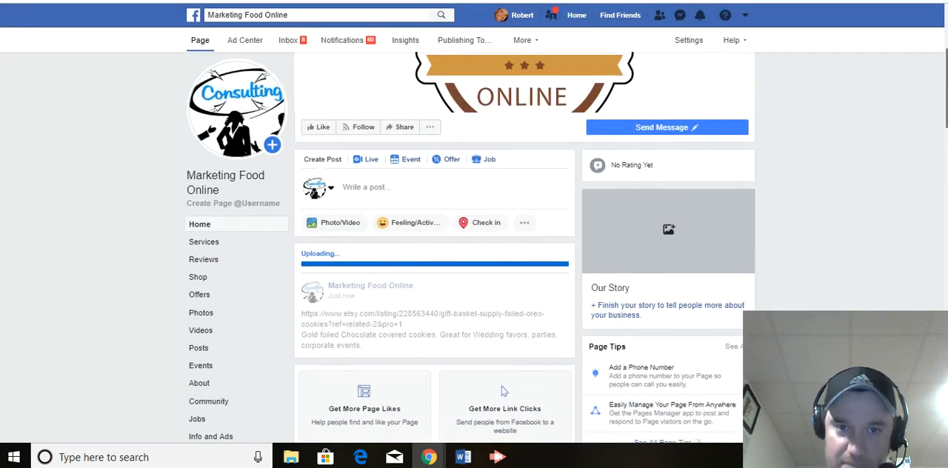
{"action": "scroll", "coordinate": [470, 248], "scroll_direction": "down", "scroll_amount": 2}
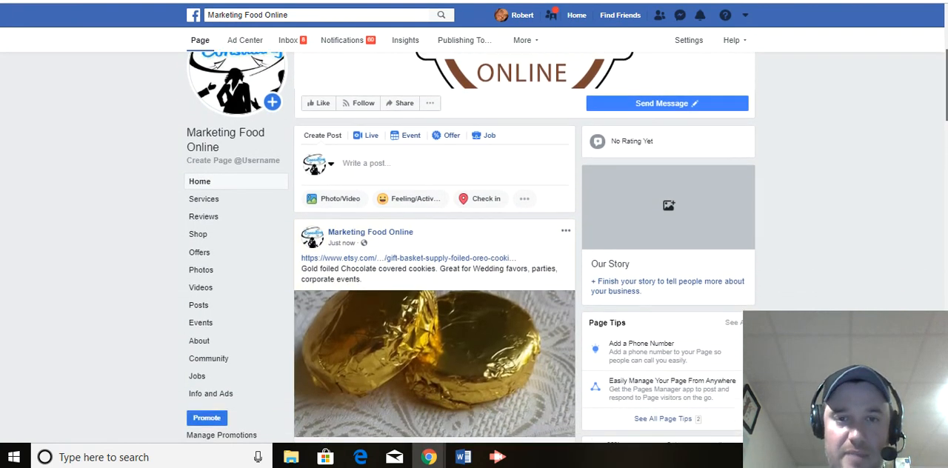
{"action": "scroll", "coordinate": [470, 248], "scroll_direction": "down", "scroll_amount": 1}
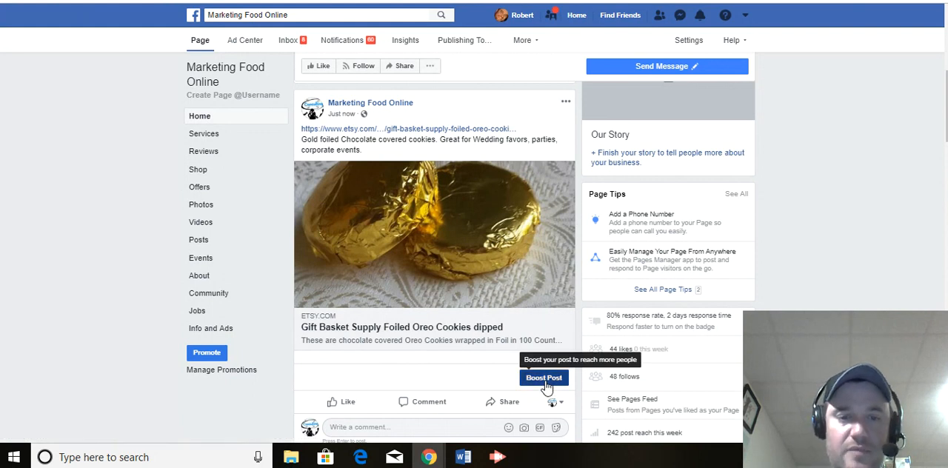
{"action": "left_click", "coordinate": [543, 379]}
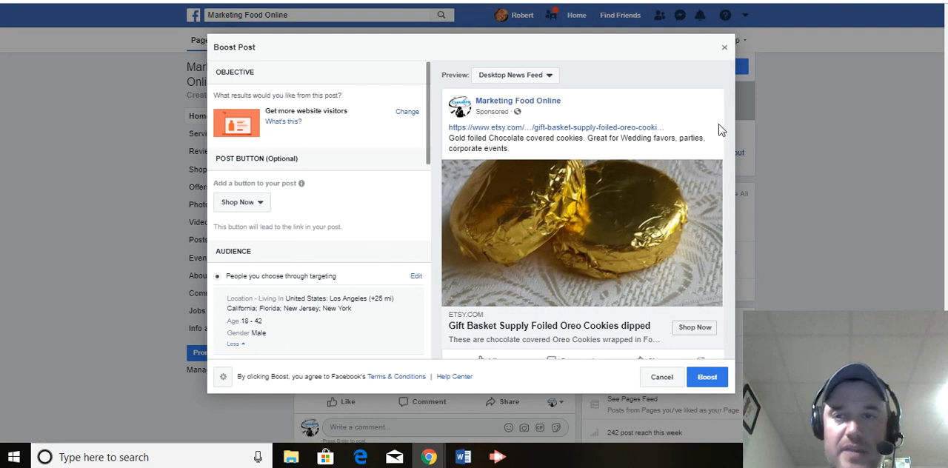
Step: Review the available boost objectives and save the objective as "Get more website visitors"
{"action": "scroll", "coordinate": [429, 122], "scroll_direction": "down", "scroll_amount": 2}
{"action": "left_click_drag", "start_coordinate": [429, 126], "coordinate": [429, 104]}
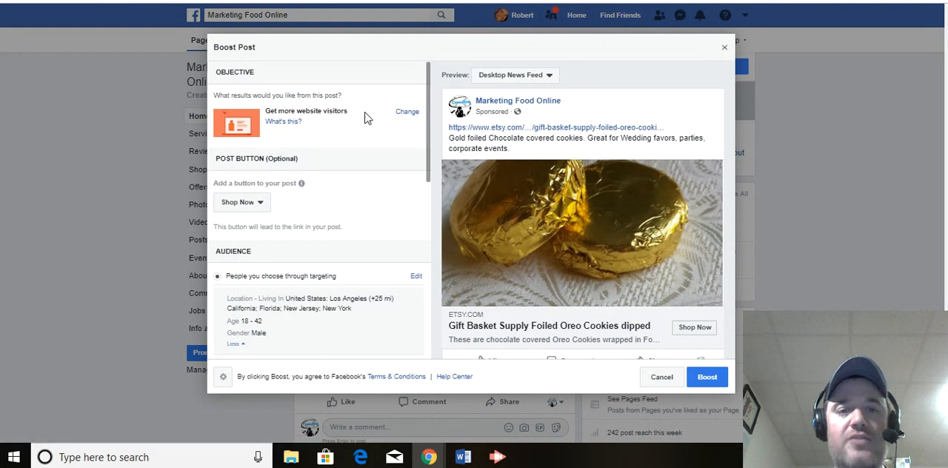
{"action": "left_click", "coordinate": [408, 115]}
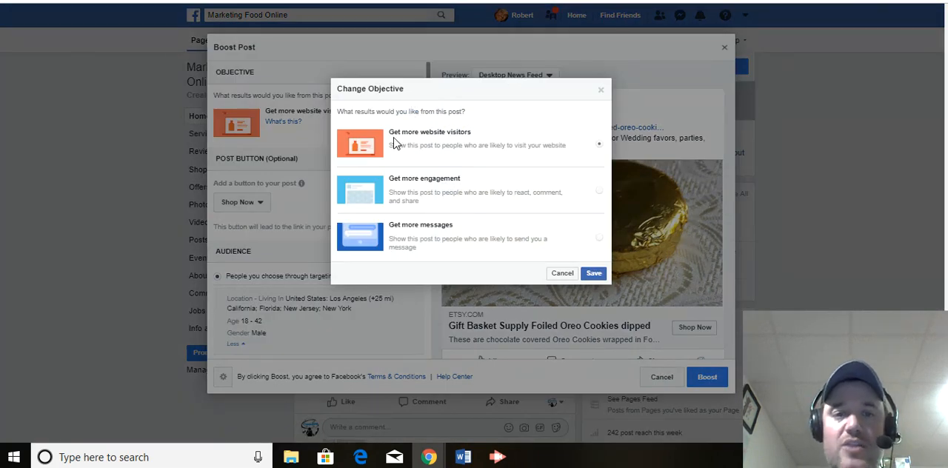
{"action": "left_click_drag", "start_coordinate": [401, 132], "coordinate": [480, 131]}
{"action": "left_click", "coordinate": [489, 131]}
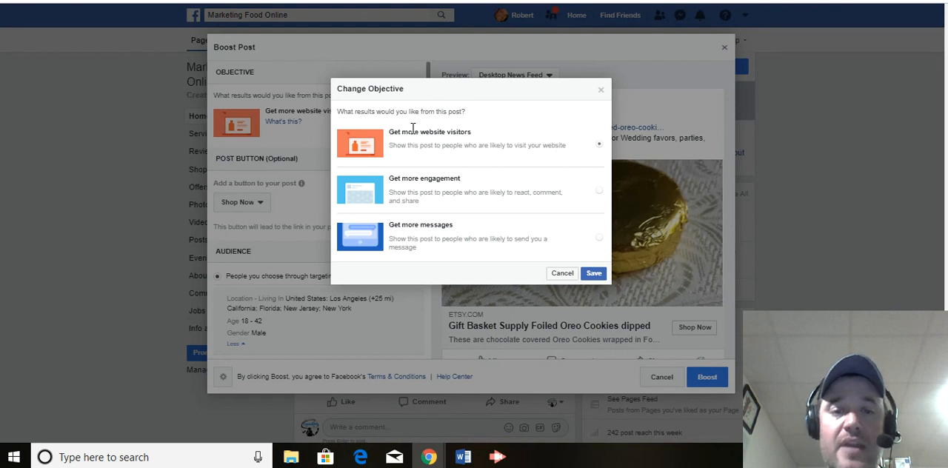
{"action": "left_click_drag", "start_coordinate": [390, 132], "coordinate": [475, 140]}
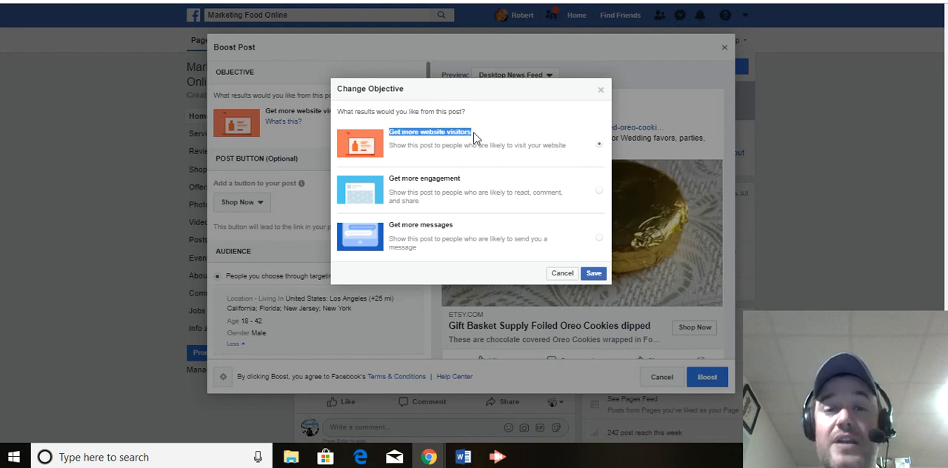
{"action": "left_click", "coordinate": [506, 139]}
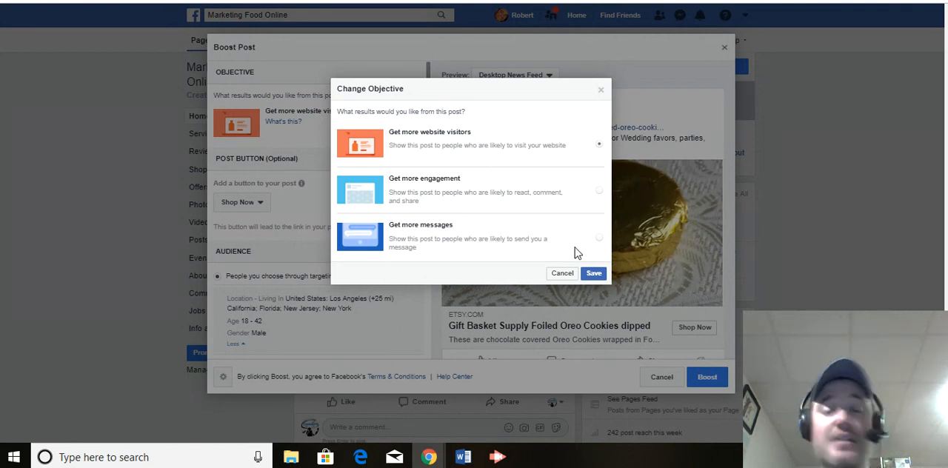
{"action": "left_click", "coordinate": [597, 277]}
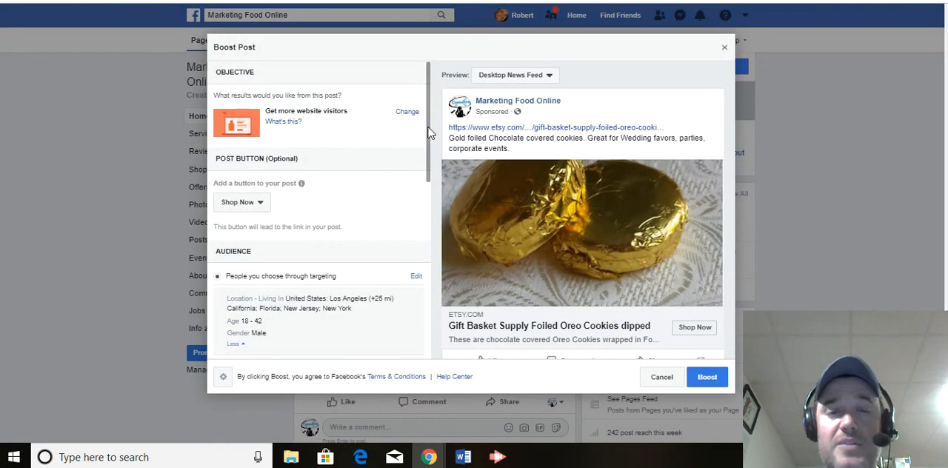
Step: Review the optional post button setting and the note about where the button leads
{"action": "left_click_drag", "start_coordinate": [431, 132], "coordinate": [434, 160]}
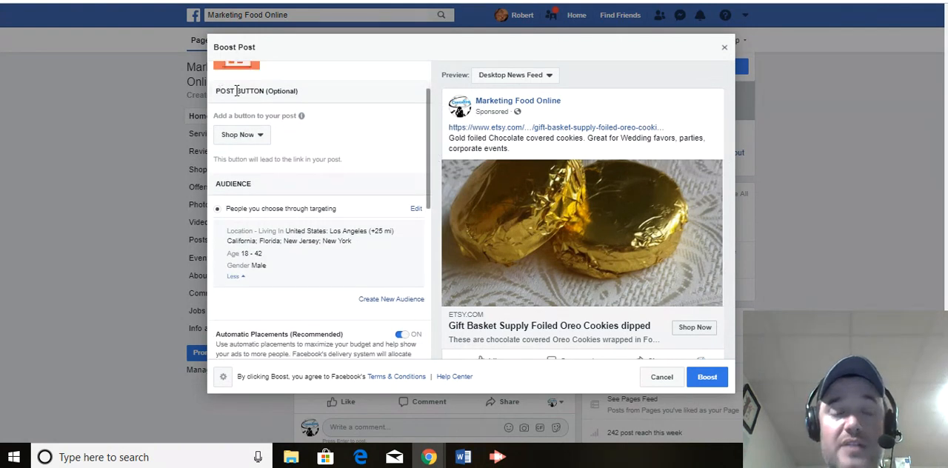
{"action": "mouse_move", "coordinate": [292, 121]}
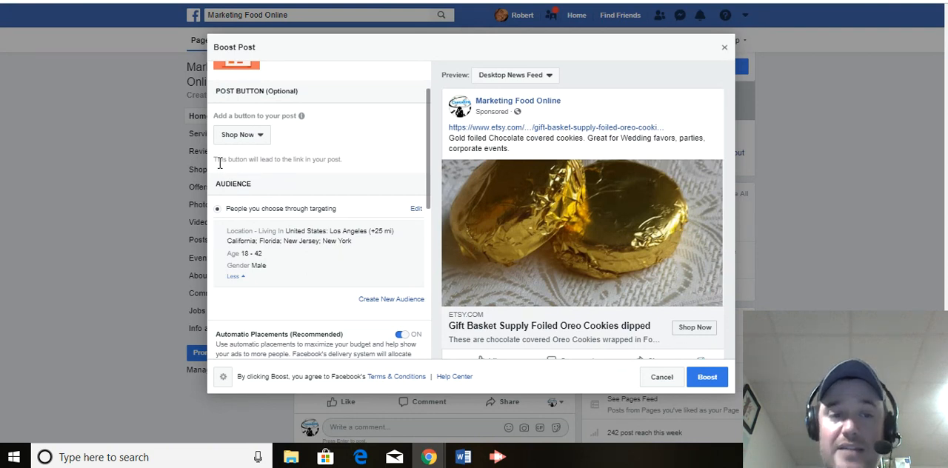
{"action": "left_click_drag", "start_coordinate": [214, 159], "coordinate": [342, 160]}
{"action": "left_click", "coordinate": [365, 166]}
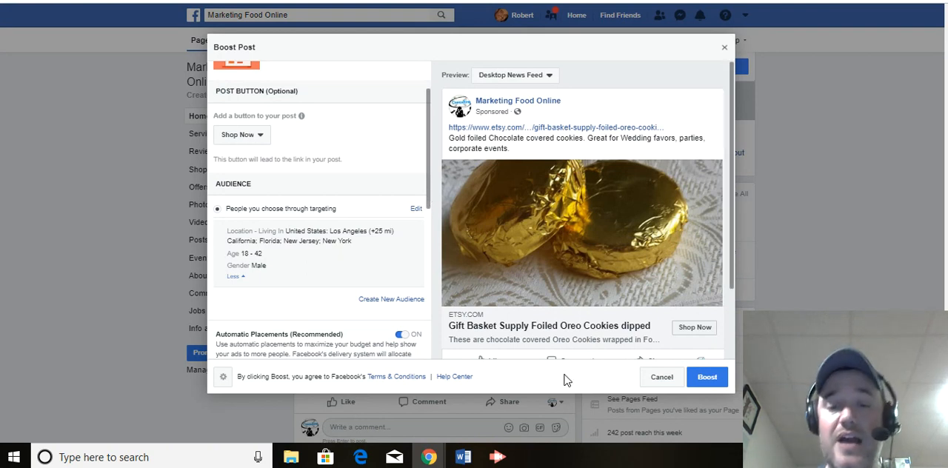
{"action": "left_click", "coordinate": [498, 457]}
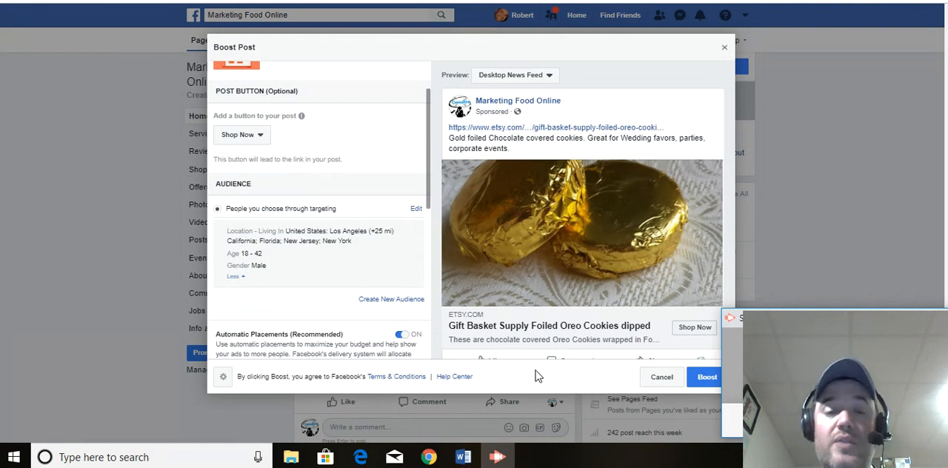
{"action": "left_click", "coordinate": [428, 185]}
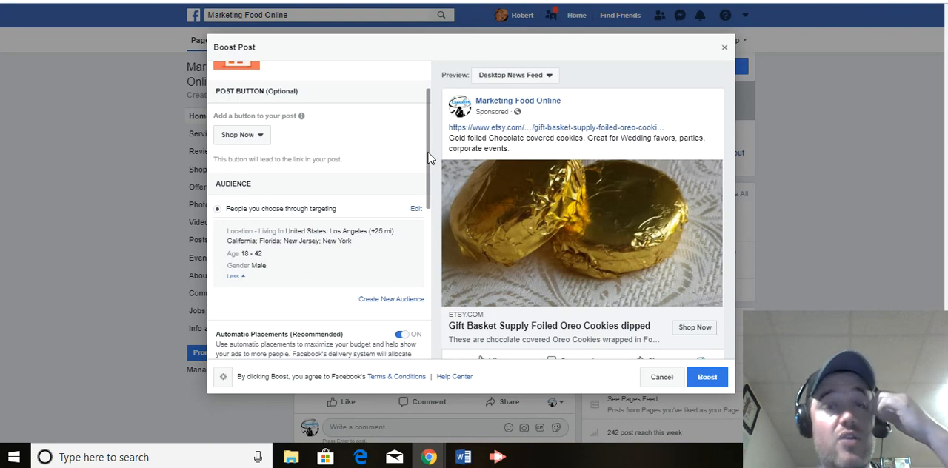
Step: Start a new audience for the boost and name it "Gold foiled oreos"
{"action": "left_click_drag", "start_coordinate": [428, 157], "coordinate": [430, 190]}
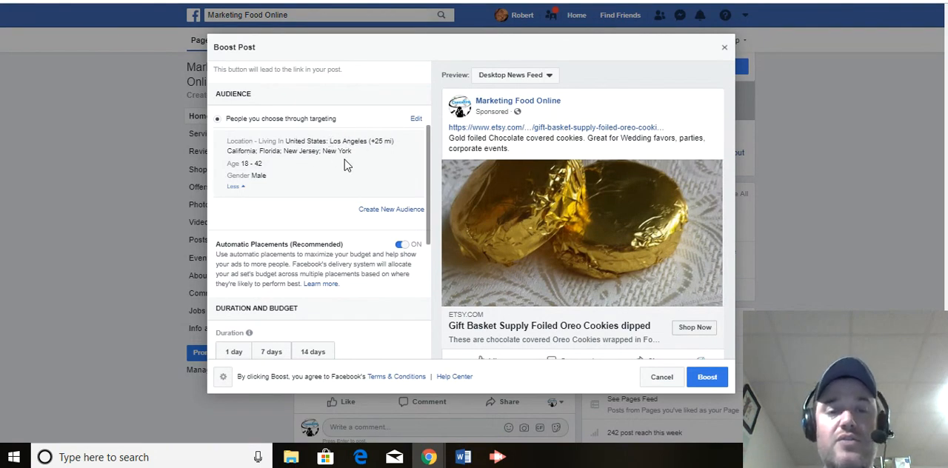
{"action": "left_click", "coordinate": [404, 212]}
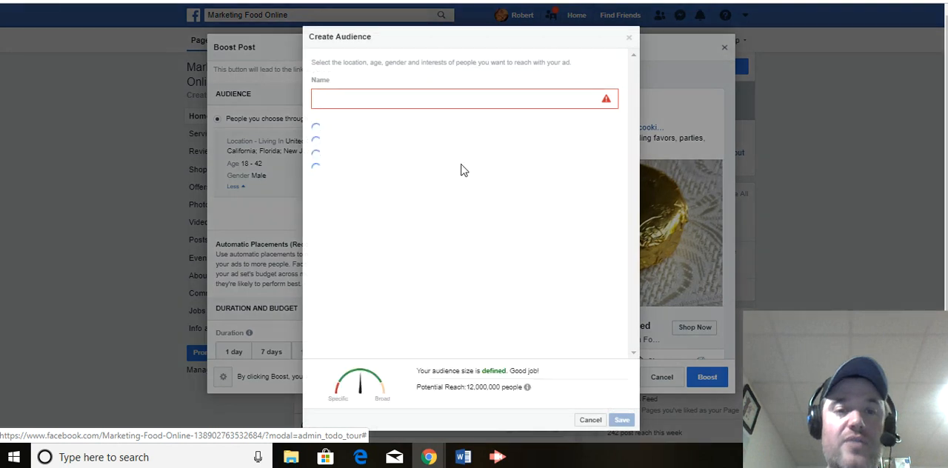
{"action": "left_click", "coordinate": [451, 95]}
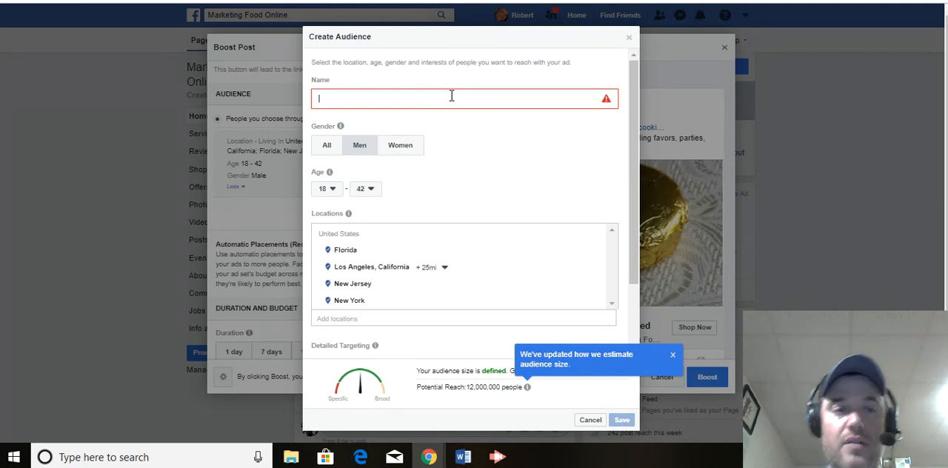
{"action": "type", "text": "Gold foiled orde"}
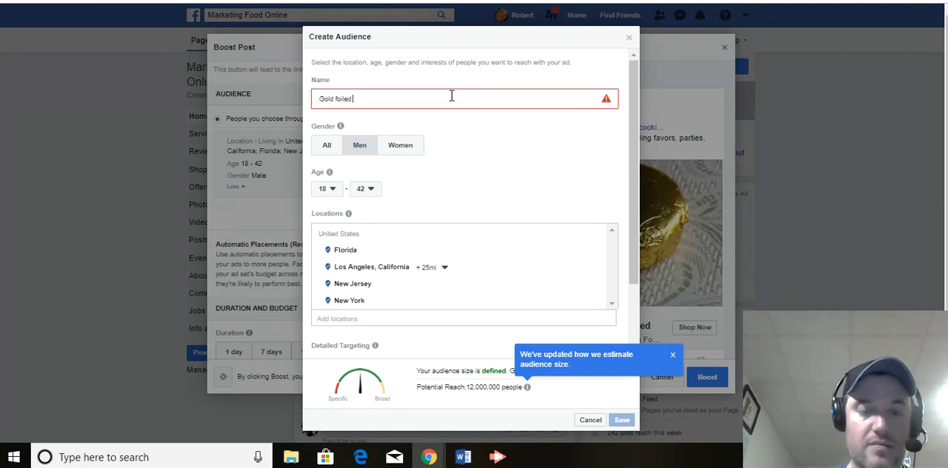
{"action": "key", "text": "BackSpace"}
{"action": "key", "text": "BackSpace"}
{"action": "key", "text": "BackSpace"}
{"action": "type", "text": "reos"}
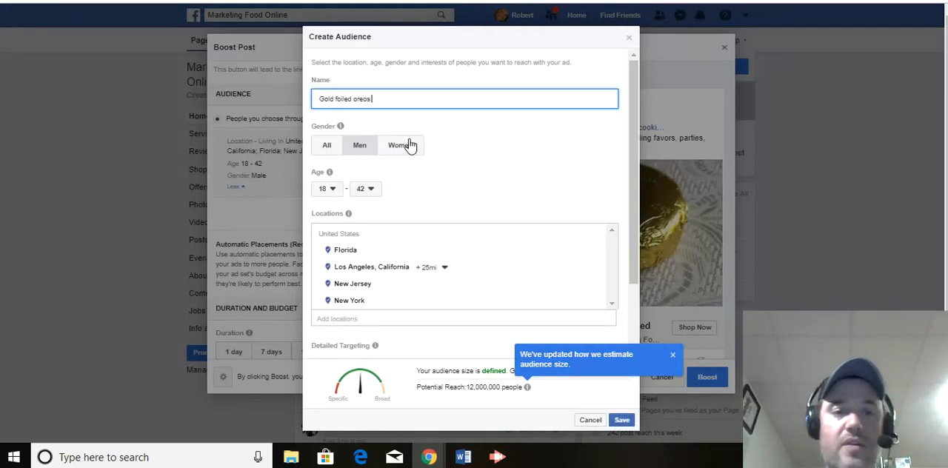
Step: Set the audience's gender to All and its maximum age to 45
{"action": "left_click", "coordinate": [326, 146]}
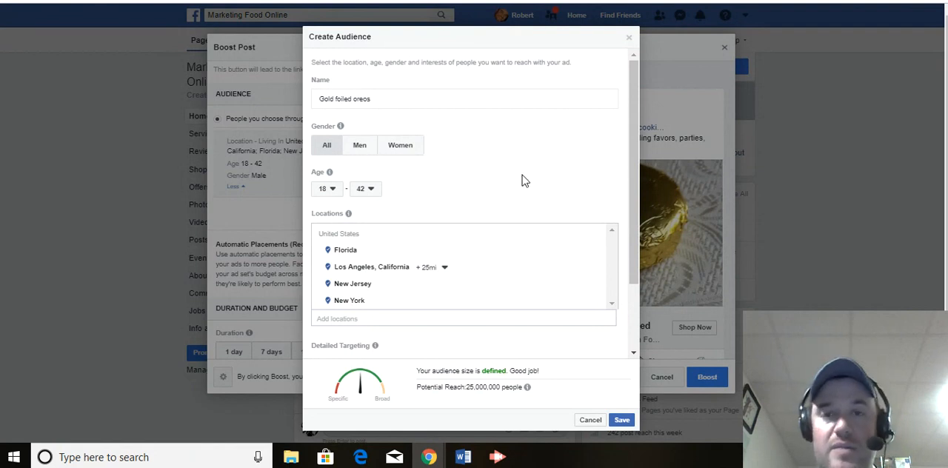
{"action": "scroll", "coordinate": [634, 141], "scroll_direction": "down", "scroll_amount": 1}
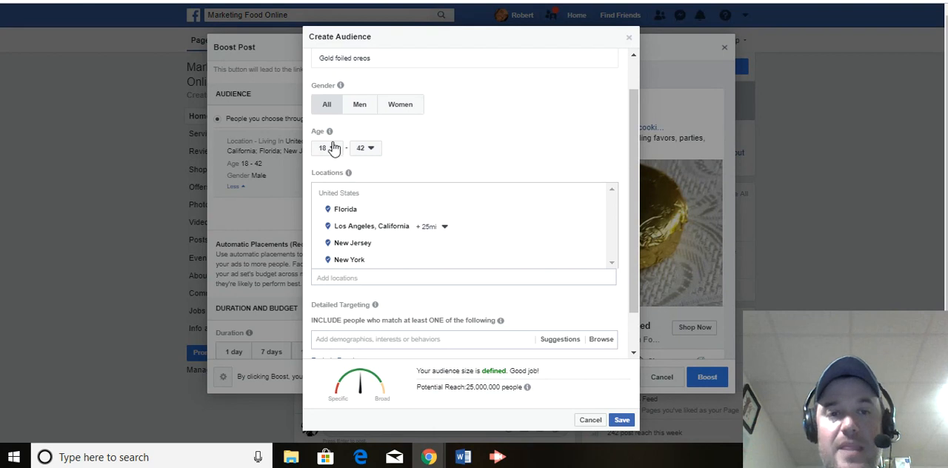
{"action": "left_click", "coordinate": [370, 151]}
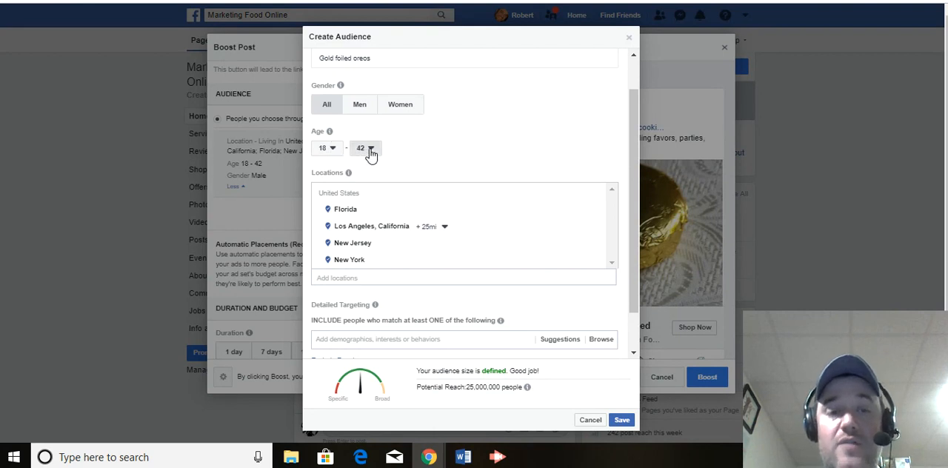
{"action": "left_click", "coordinate": [372, 287]}
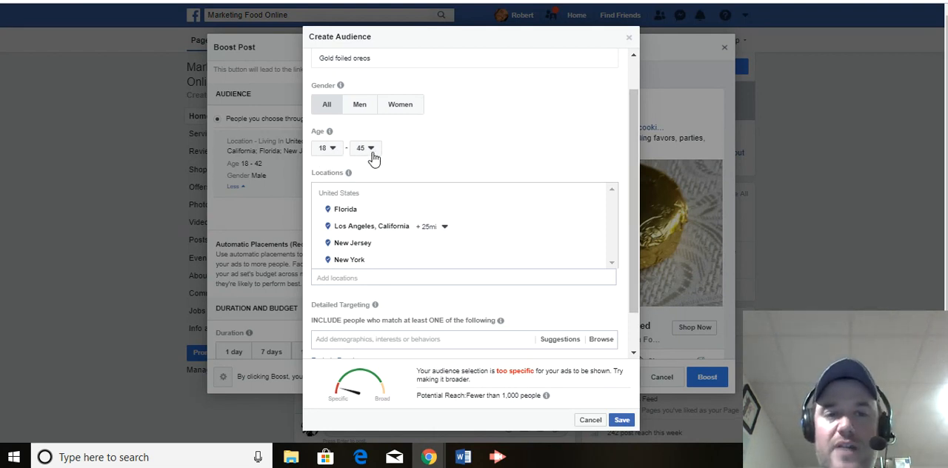
Step: Replace the Los Angeles location in the audience with California City, California, United States
{"action": "left_click_drag", "start_coordinate": [634, 120], "coordinate": [635, 180]}
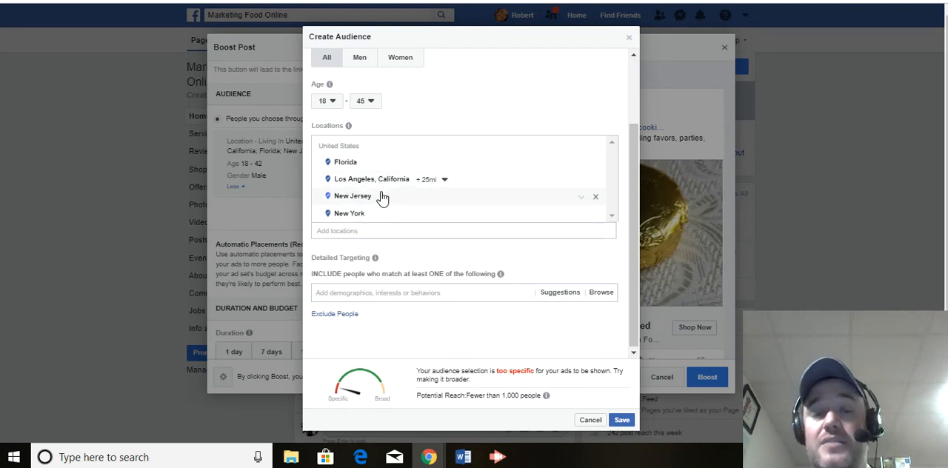
{"action": "left_click", "coordinate": [596, 183]}
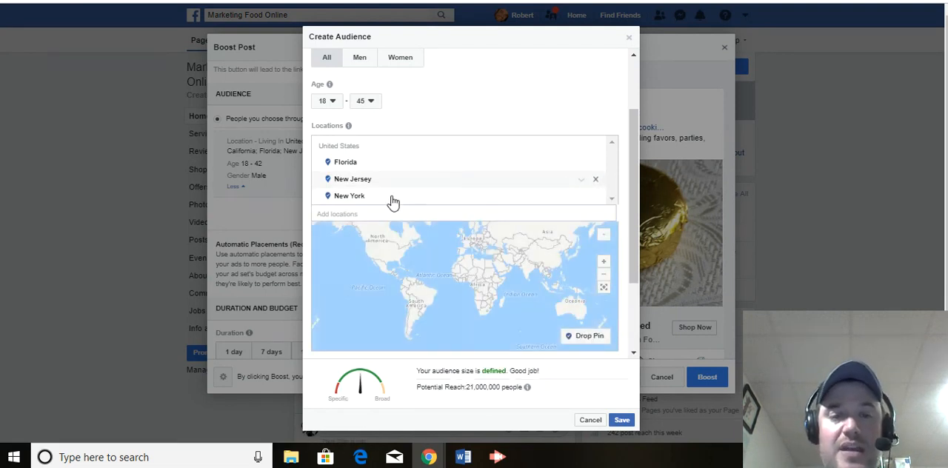
{"action": "left_click", "coordinate": [337, 212]}
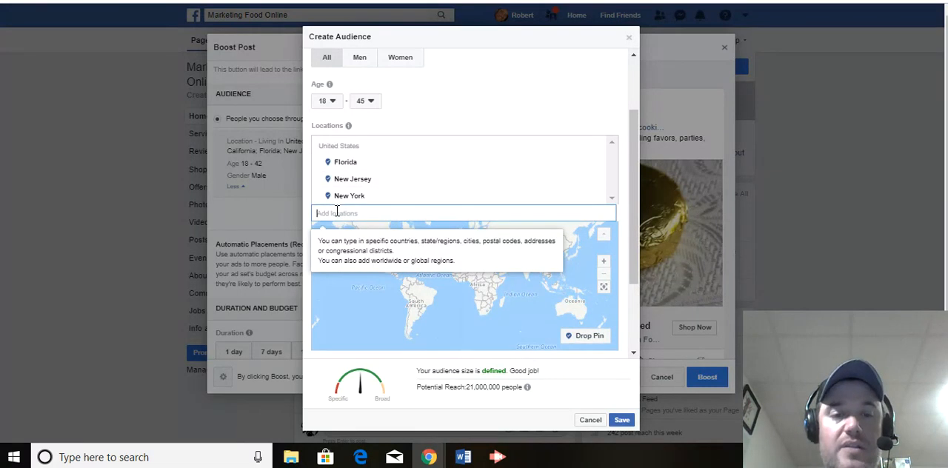
{"action": "type", "text": "Califo"}
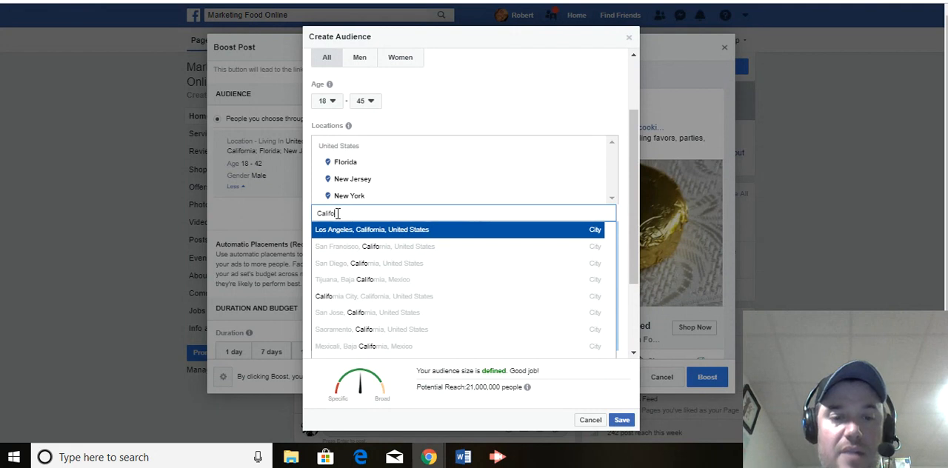
{"action": "left_click", "coordinate": [420, 296]}
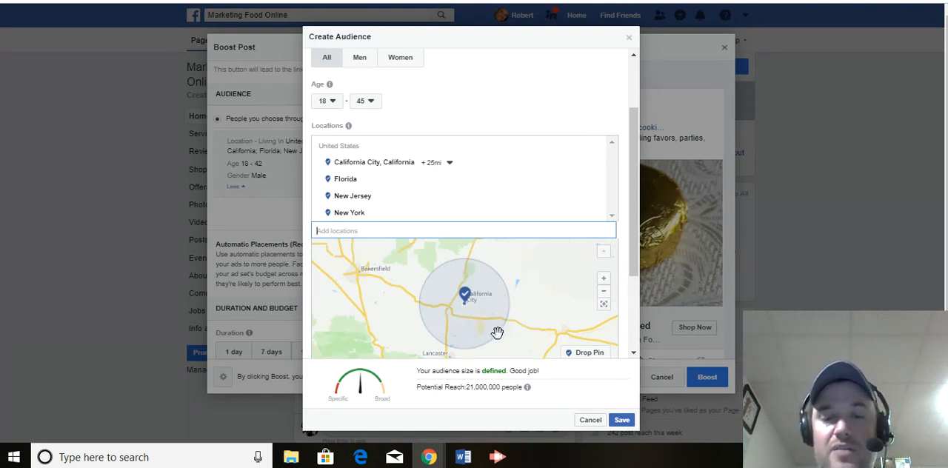
Step: Add the suggested interests Desserts, Foodie and Chocolate to the audience's detailed targeting
{"action": "left_click_drag", "start_coordinate": [626, 267], "coordinate": [631, 339]}
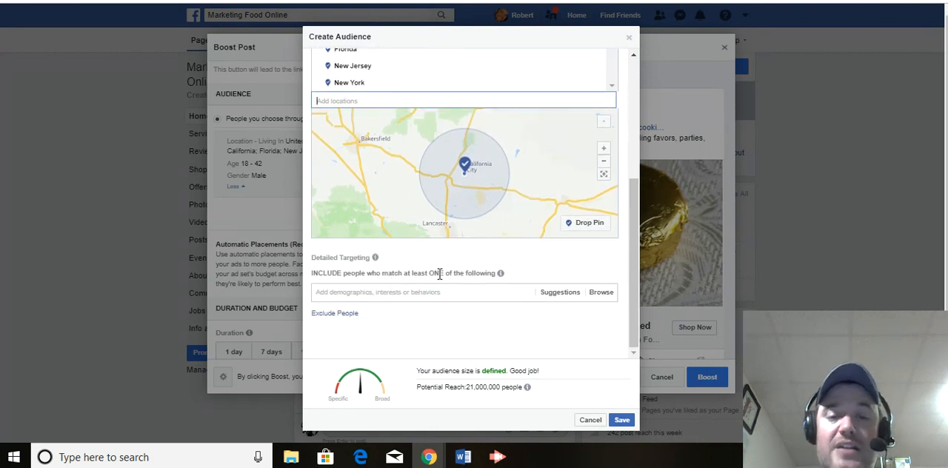
{"action": "mouse_move", "coordinate": [502, 274]}
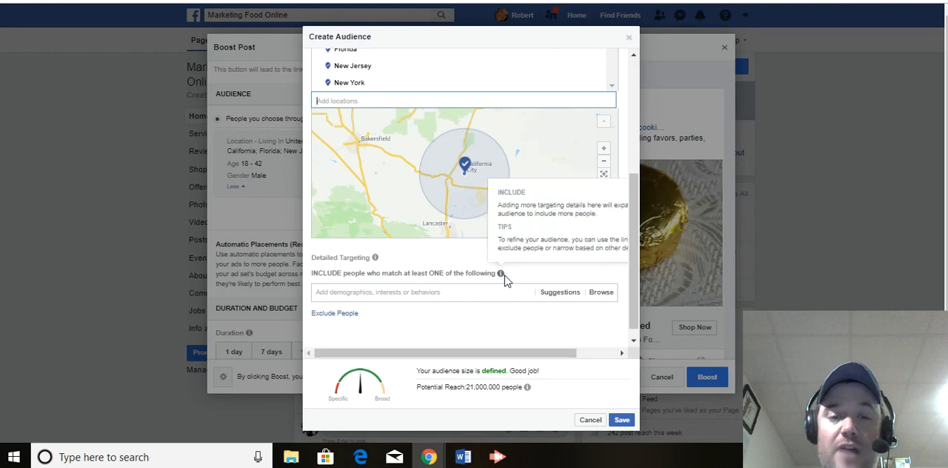
{"action": "left_click", "coordinate": [557, 300]}
{"action": "left_click_drag", "start_coordinate": [636, 290], "coordinate": [630, 319]}
{"action": "left_click", "coordinate": [569, 293]}
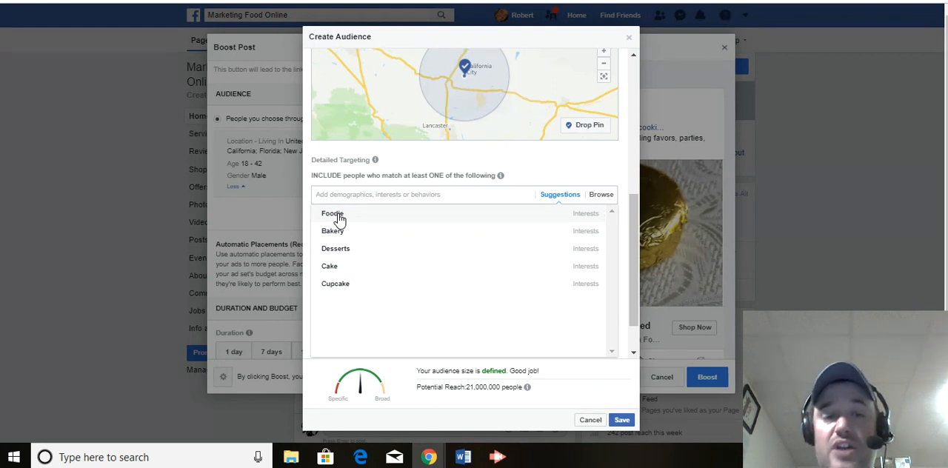
{"action": "left_click", "coordinate": [343, 257]}
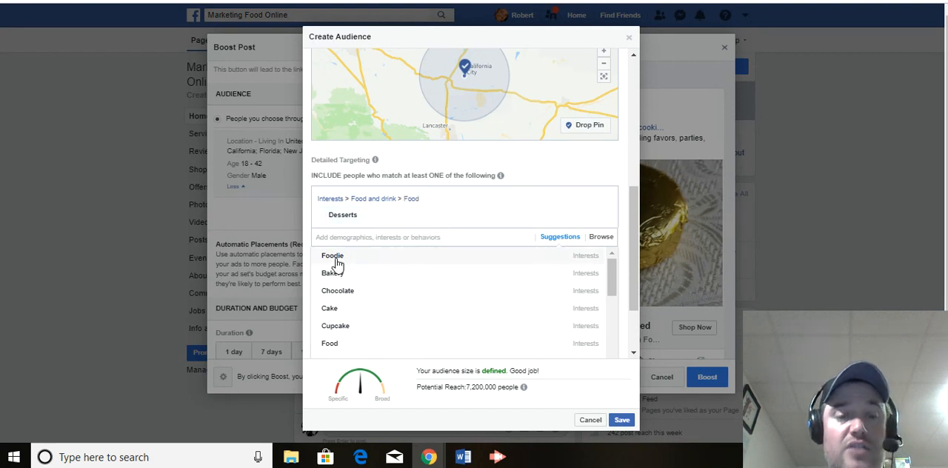
{"action": "left_click", "coordinate": [336, 259]}
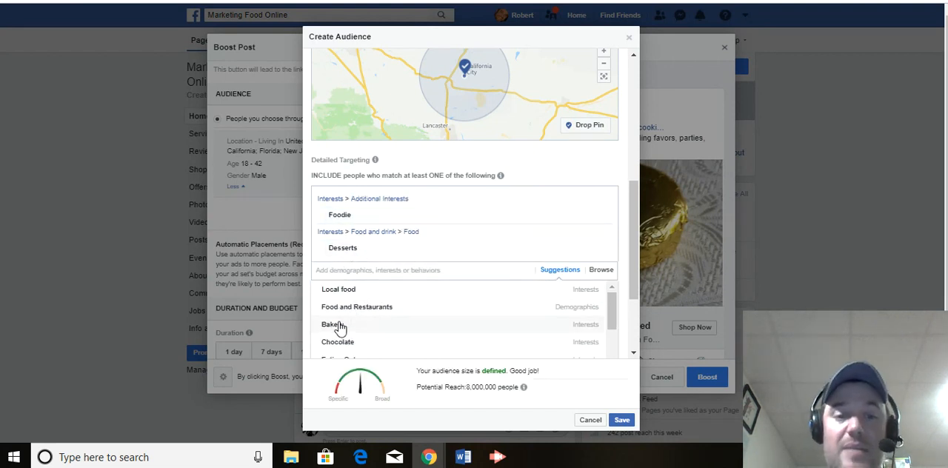
{"action": "left_click", "coordinate": [344, 344]}
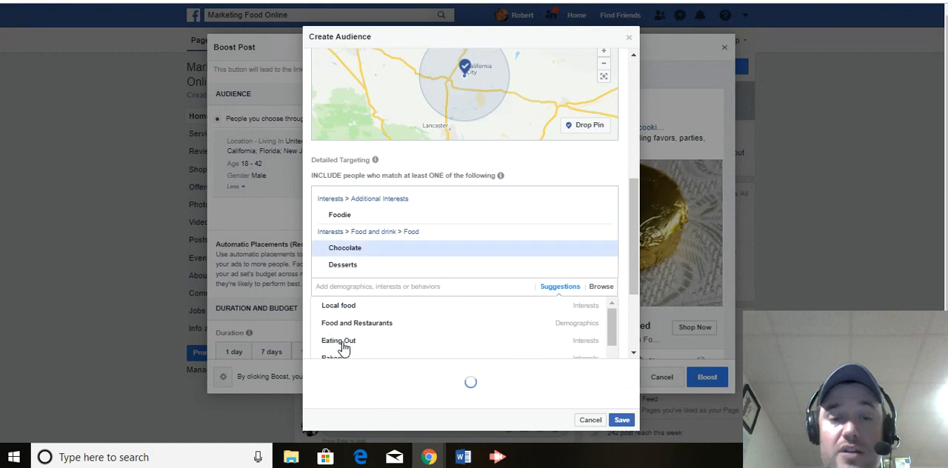
Step: Find and add the Gift basket interest to the detailed targeting, and save the new audience
{"action": "type", "text": "gift basket"}
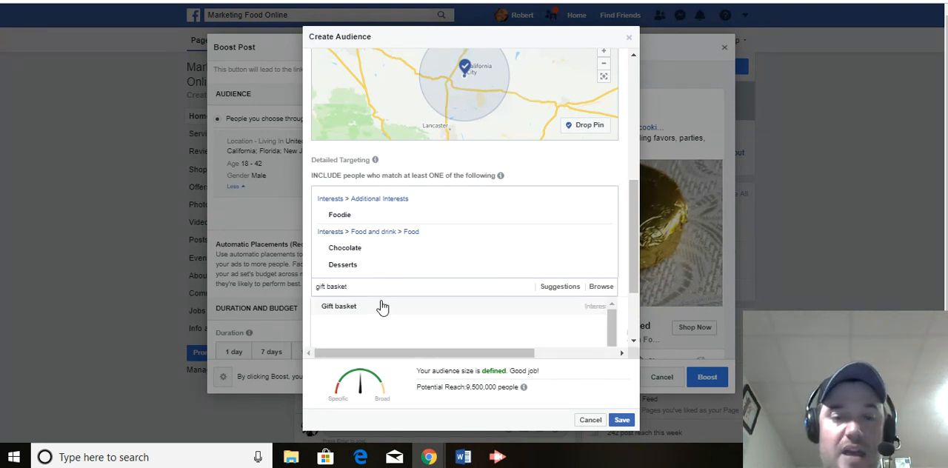
{"action": "left_click", "coordinate": [383, 309]}
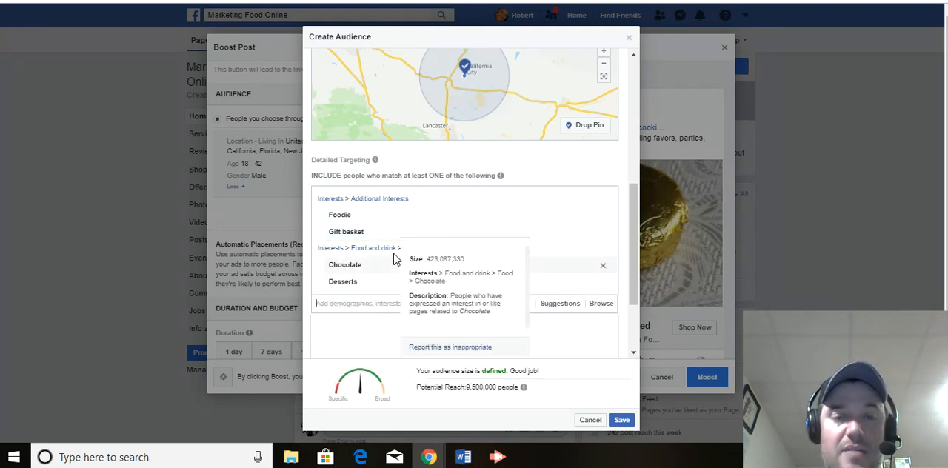
{"action": "mouse_move", "coordinate": [354, 235]}
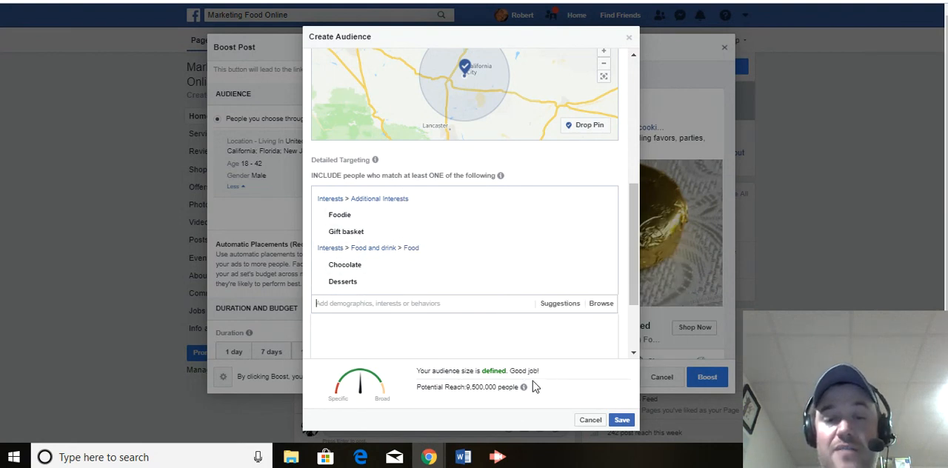
{"action": "left_click", "coordinate": [612, 427]}
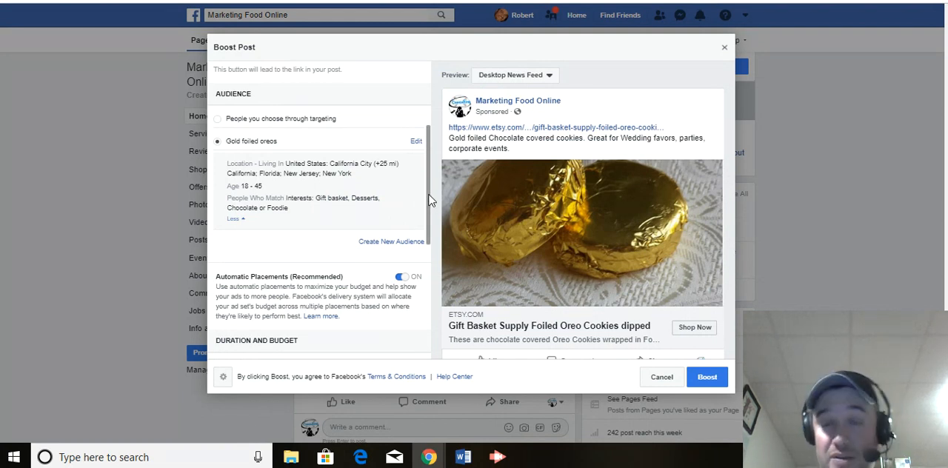
Step: Set the boost's duration to 7 days and check the explanation of the total budget
{"action": "left_click_drag", "start_coordinate": [430, 200], "coordinate": [431, 246]}
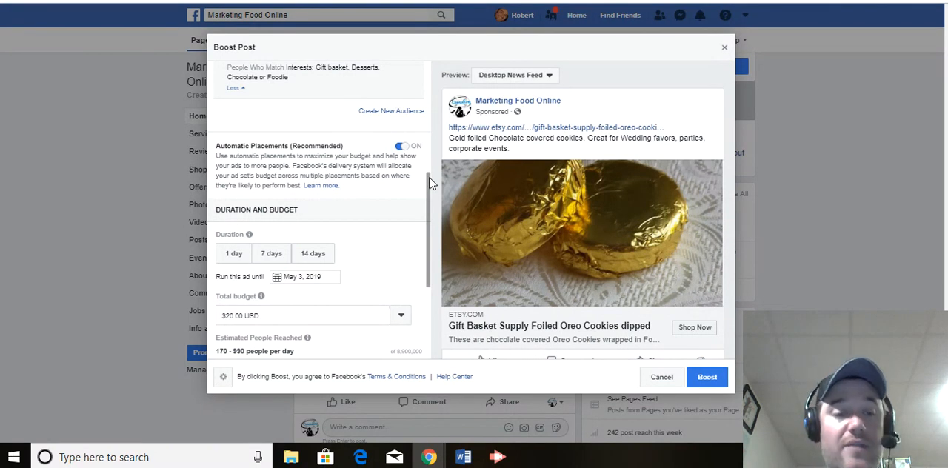
{"action": "left_click_drag", "start_coordinate": [432, 183], "coordinate": [432, 213]}
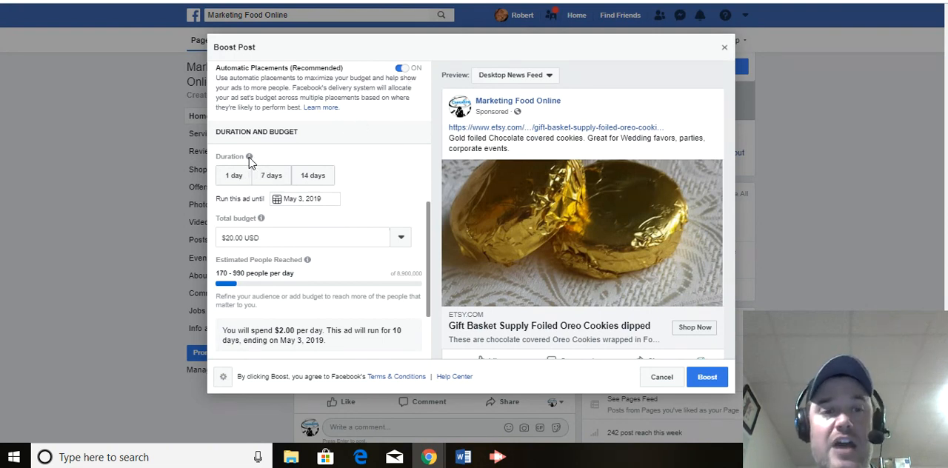
{"action": "mouse_move", "coordinate": [250, 158]}
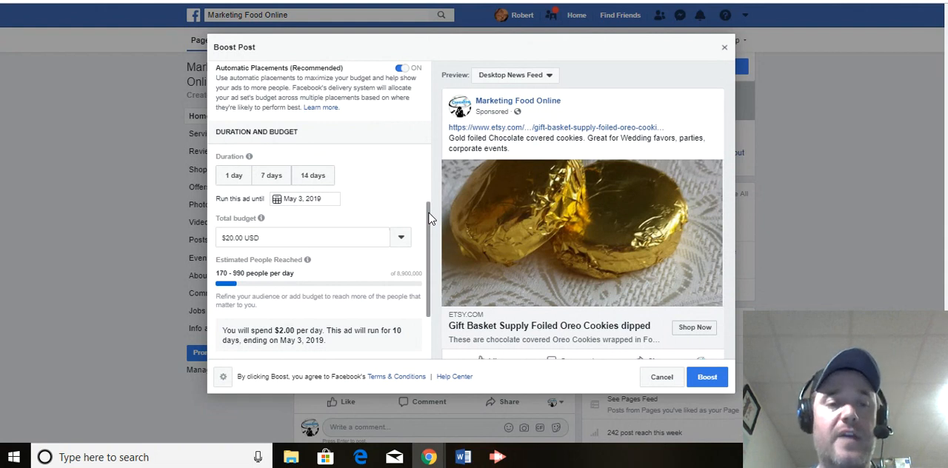
{"action": "left_click", "coordinate": [275, 176]}
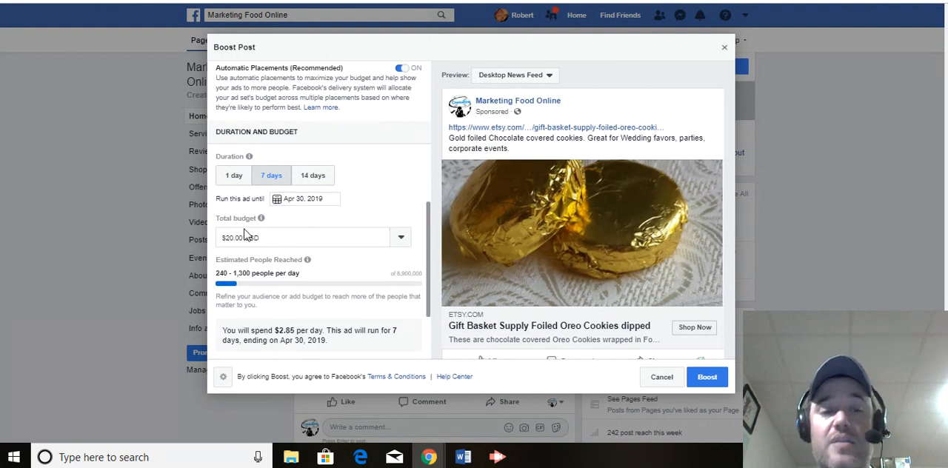
{"action": "mouse_move", "coordinate": [261, 220]}
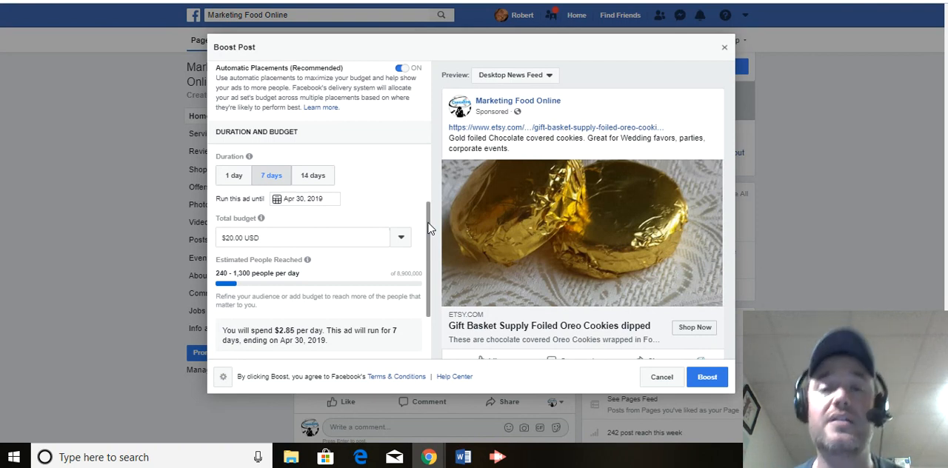
{"action": "left_click", "coordinate": [500, 457]}
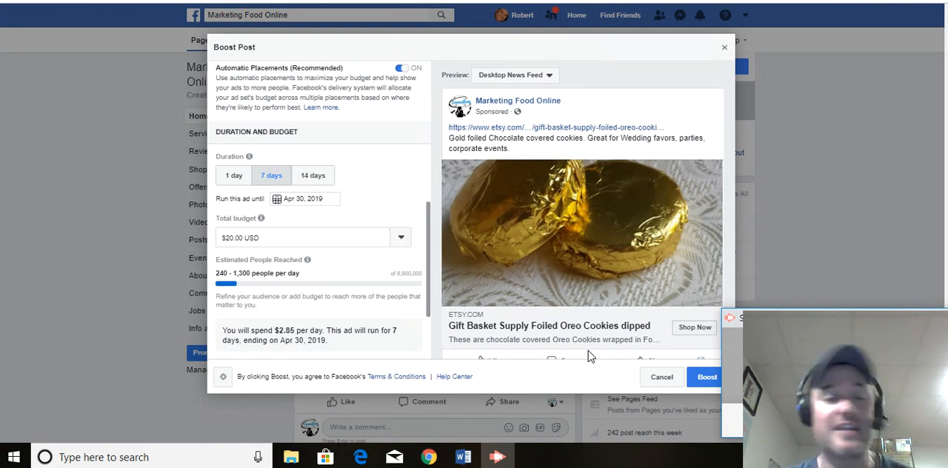
{"action": "left_click", "coordinate": [428, 309]}
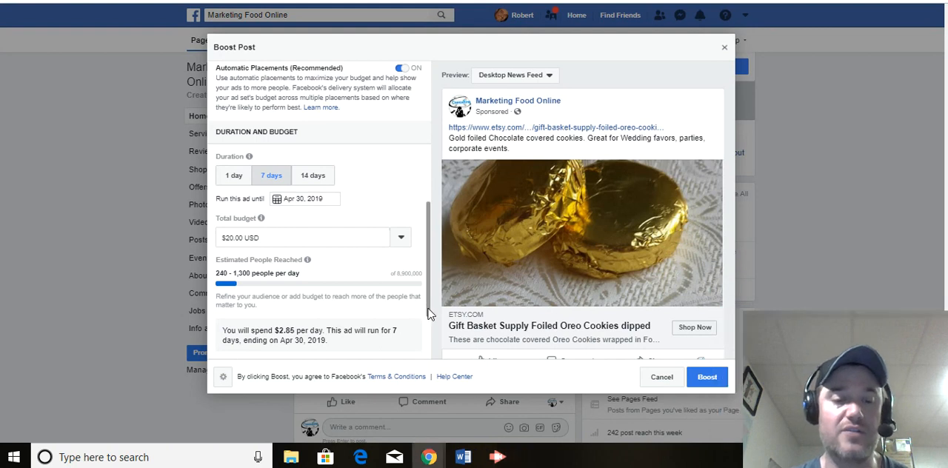
{"action": "mouse_move", "coordinate": [427, 309]}
{"action": "left_mouse_down"}
{"action": "mouse_move", "coordinate": [428, 291]}
{"action": "mouse_move", "coordinate": [429, 311]}
{"action": "left_mouse_up"}
{"action": "left_click", "coordinate": [412, 304]}
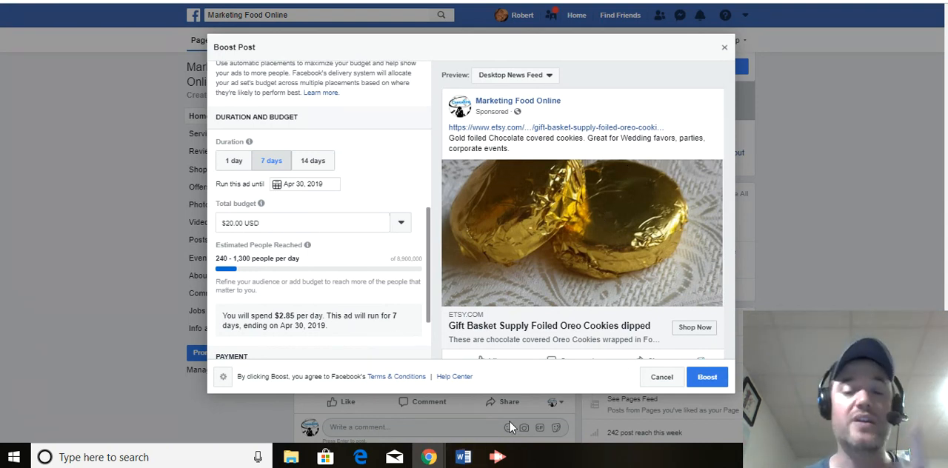
{"action": "mouse_move", "coordinate": [499, 460]}
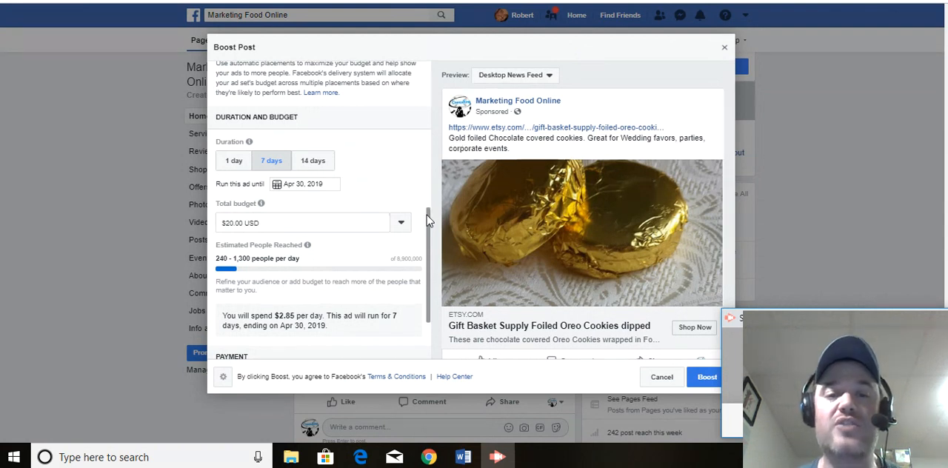
{"action": "left_click_drag", "start_coordinate": [430, 226], "coordinate": [427, 205]}
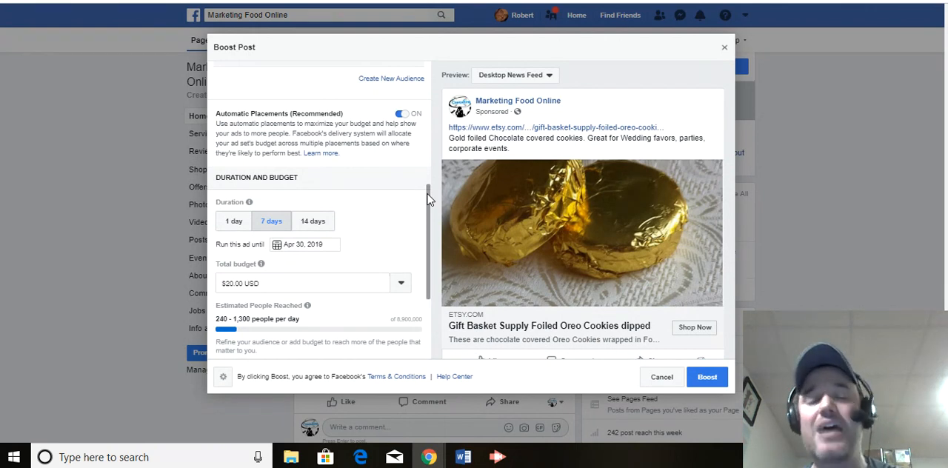
{"action": "mouse_move", "coordinate": [429, 197]}
{"action": "left_mouse_down"}
{"action": "mouse_move", "coordinate": [431, 188]}
{"action": "mouse_move", "coordinate": [432, 210]}
{"action": "left_mouse_up"}
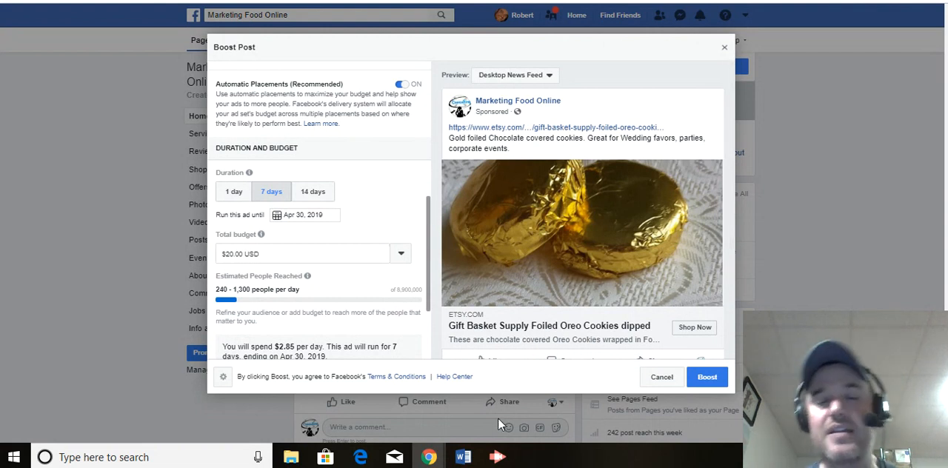
{"action": "left_click", "coordinate": [499, 457]}
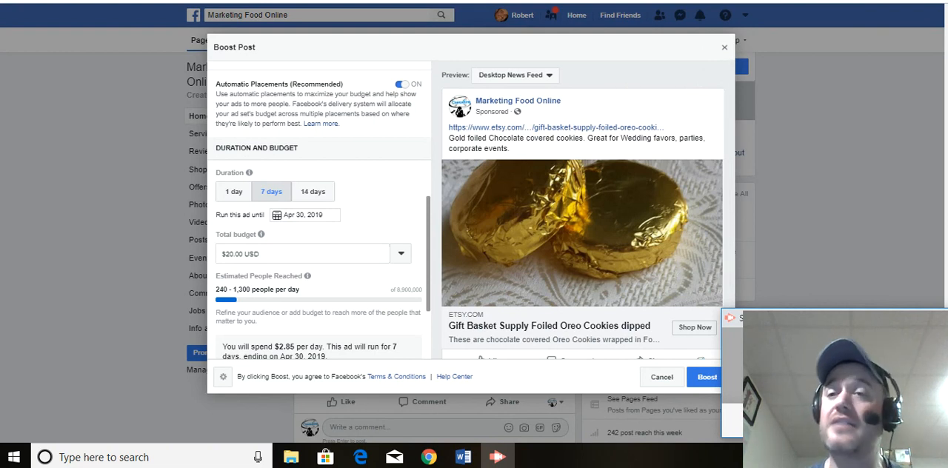
{"action": "left_click", "coordinate": [835, 0]}
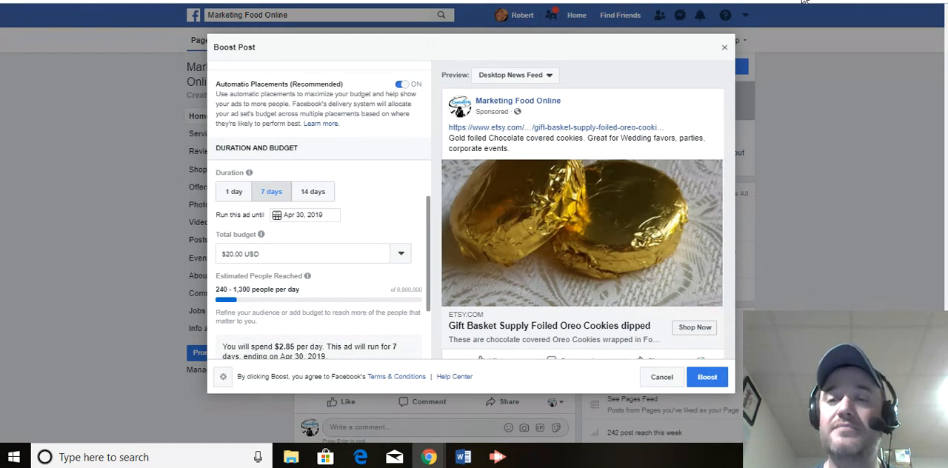